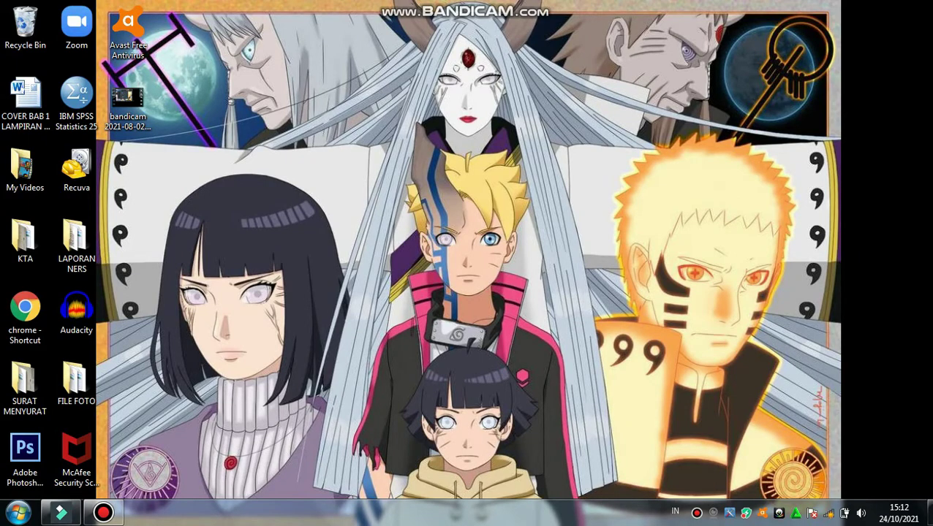
Open the ethics files folder in the Documents library.
{"action": "left_click", "coordinate": [17, 513]}
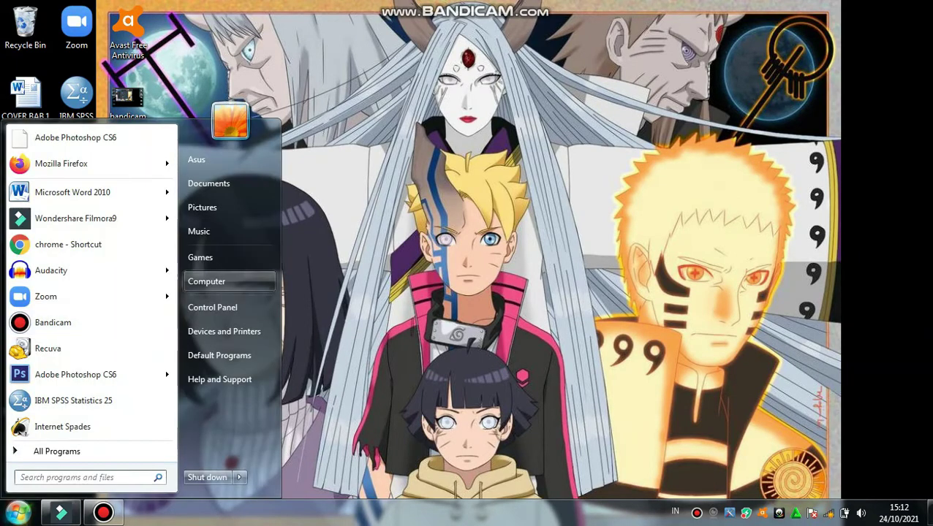
{"action": "left_click", "coordinate": [209, 184]}
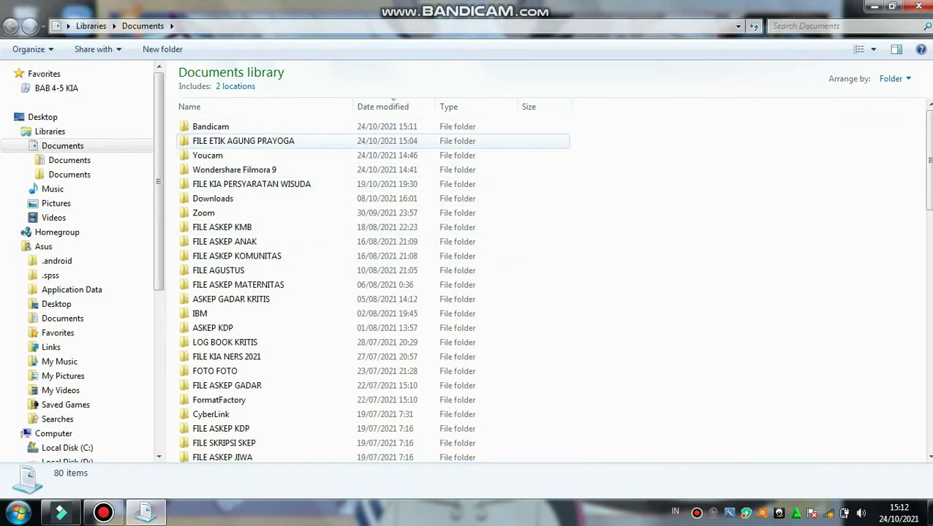
{"action": "double_click", "coordinate": [219, 141]}
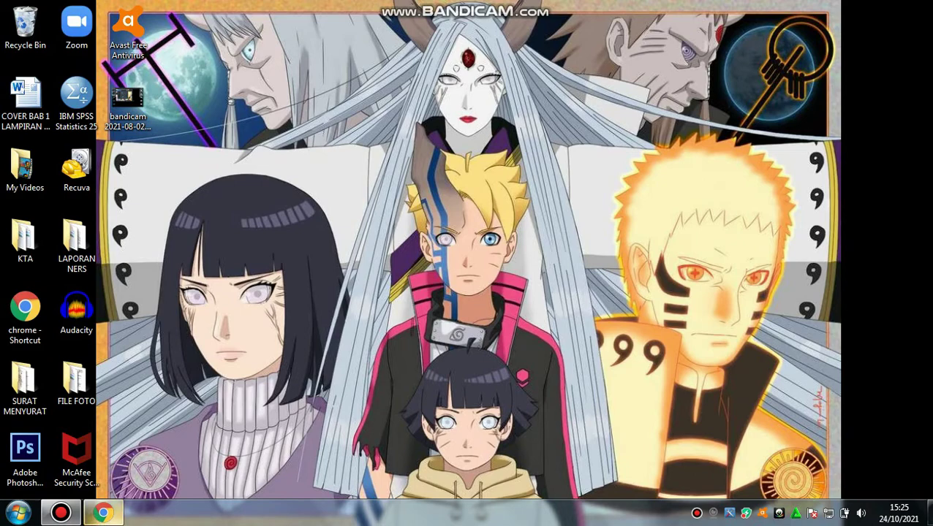
Launch Chrome, go to the SIMEPK site and open the Peneliti researcher list.
{"action": "left_click", "coordinate": [104, 512]}
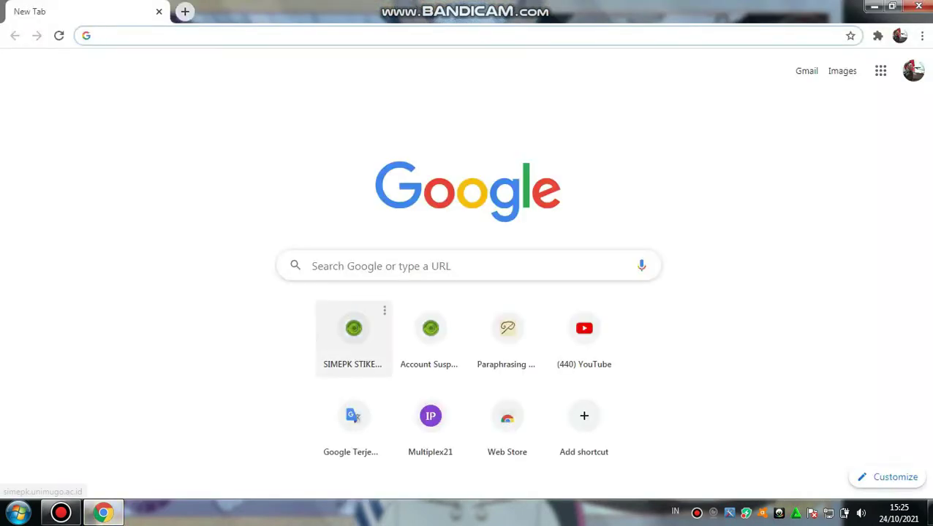
{"action": "left_click", "coordinate": [353, 336]}
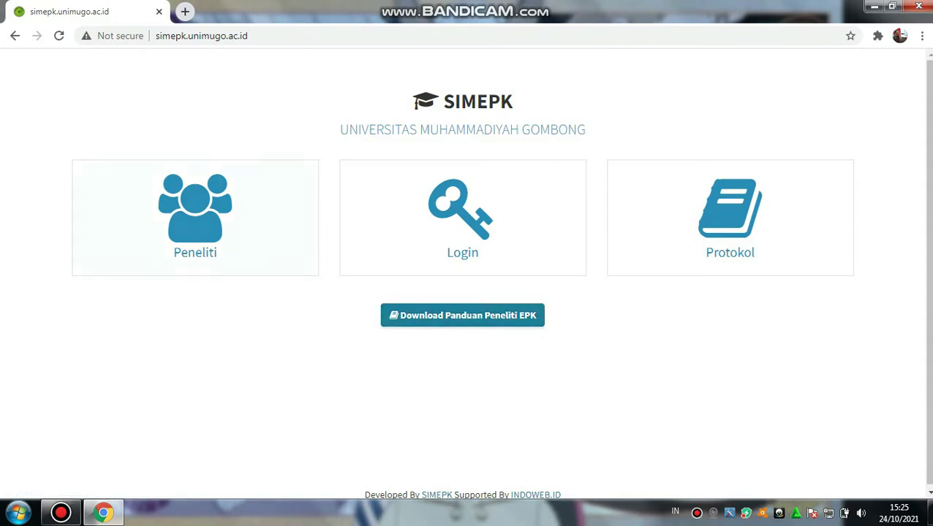
{"action": "left_click", "coordinate": [195, 220]}
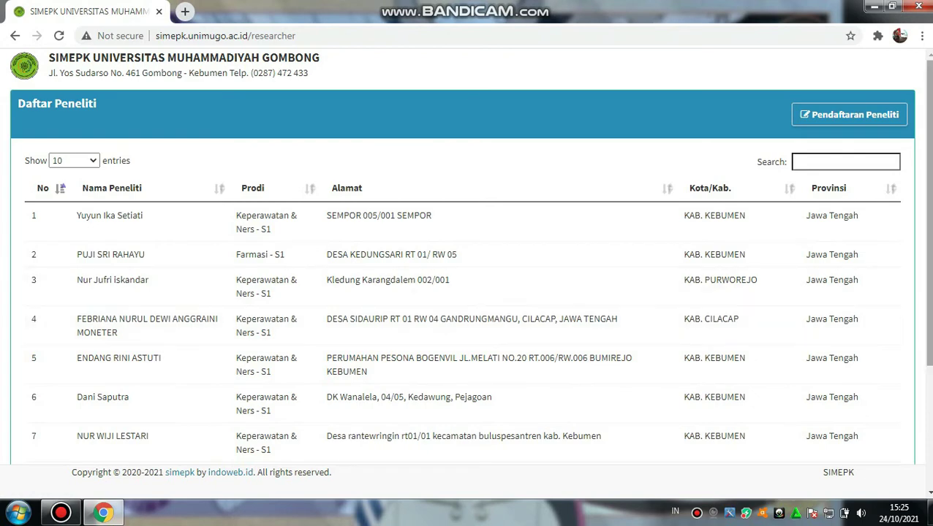
Review the Daftar Peneliti table and open the Pendaftaran Peneliti registration form.
{"action": "scroll", "coordinate": [468, 256], "scroll_direction": "down", "scroll_amount": 3}
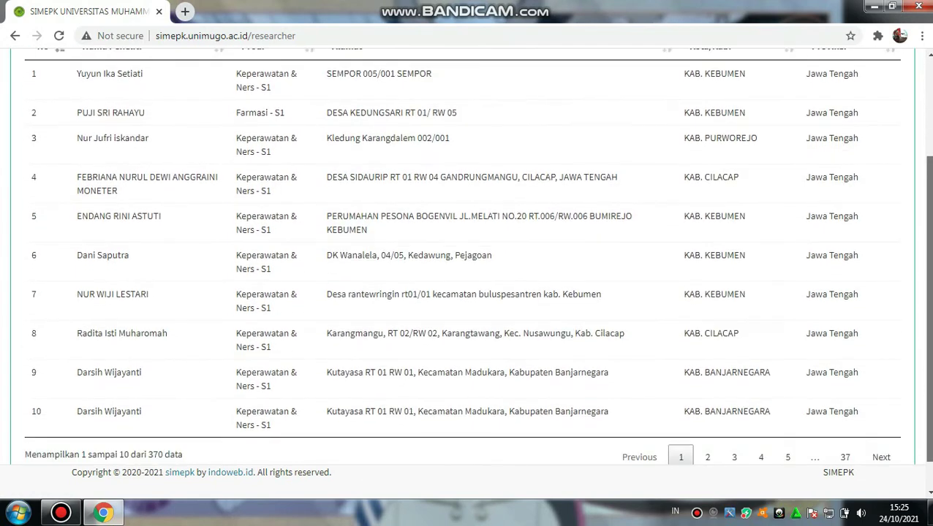
{"action": "scroll", "coordinate": [468, 256], "scroll_direction": "up", "scroll_amount": 3}
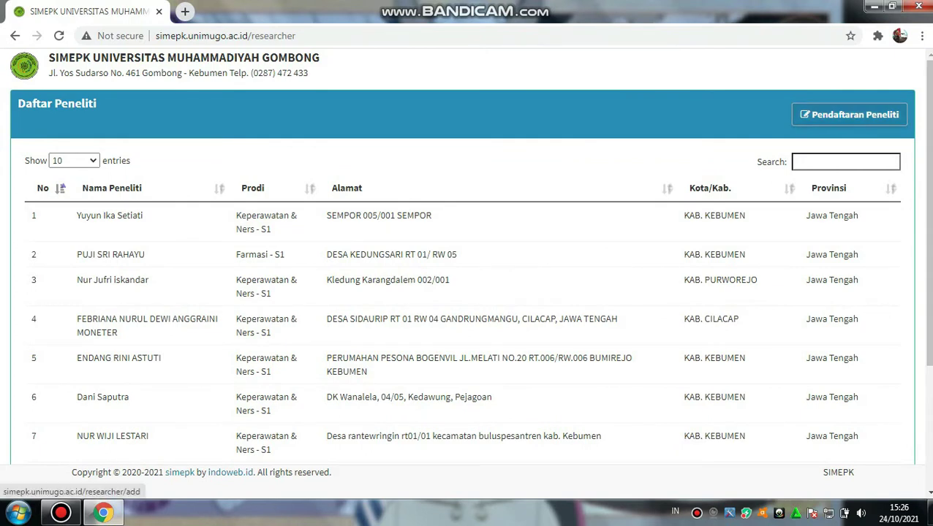
{"action": "left_click", "coordinate": [849, 114]}
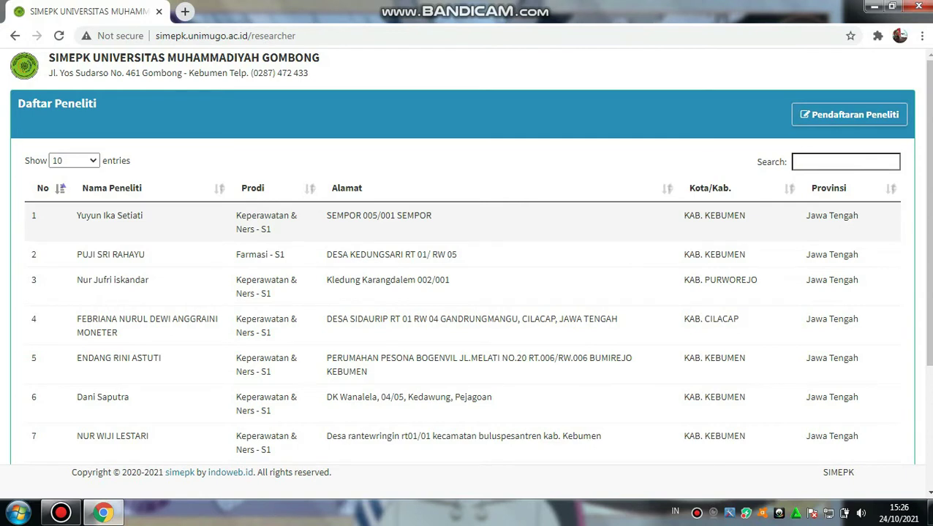
{"action": "left_click", "coordinate": [849, 114]}
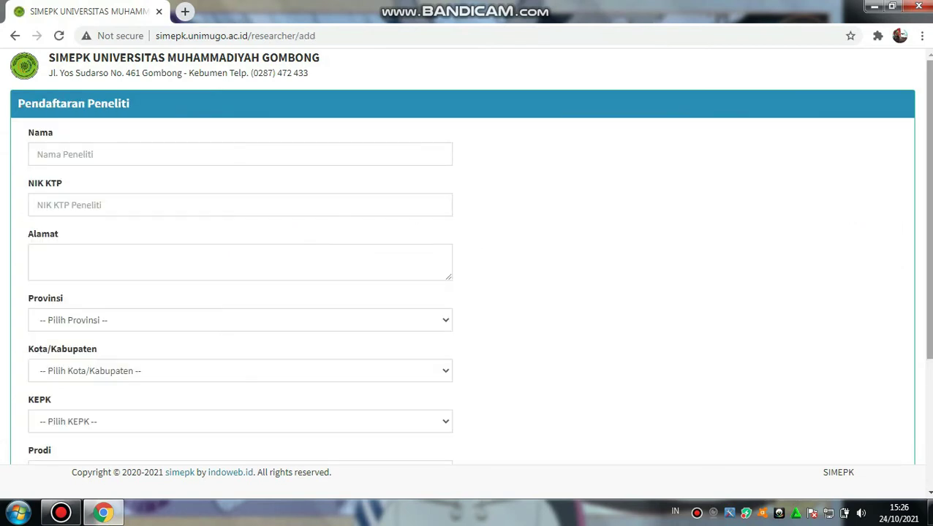
Fill the Nama and NIK KTP fields from Chrome's saved autofill suggestions.
{"action": "scroll", "coordinate": [468, 263], "scroll_direction": "down", "scroll_amount": 2}
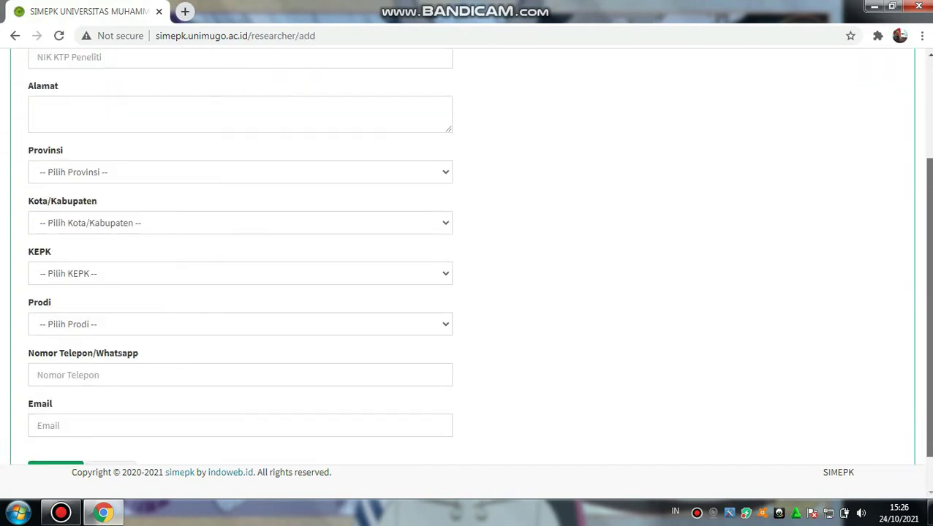
{"action": "scroll", "coordinate": [468, 263], "scroll_direction": "up", "scroll_amount": 2}
{"action": "left_click", "coordinate": [38, 150]}
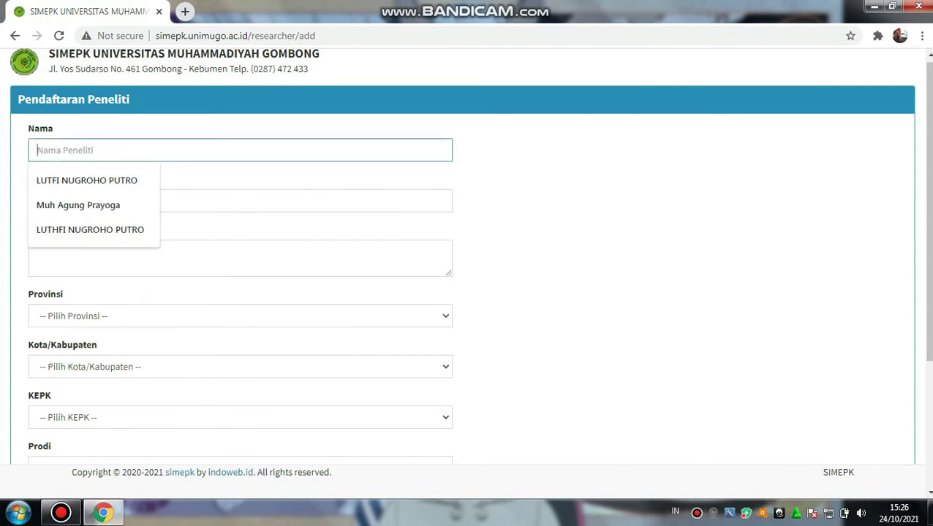
{"action": "type", "text": "MUH"}
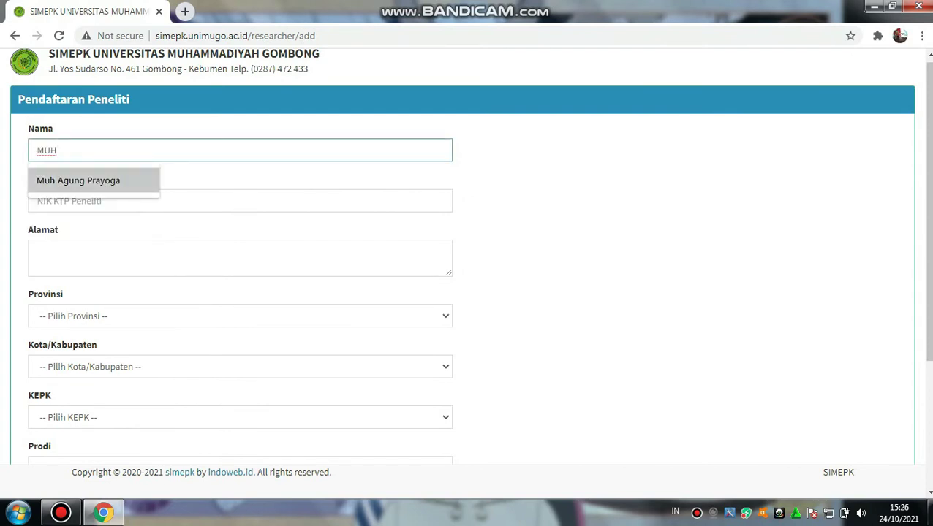
{"action": "key", "text": "Return"}
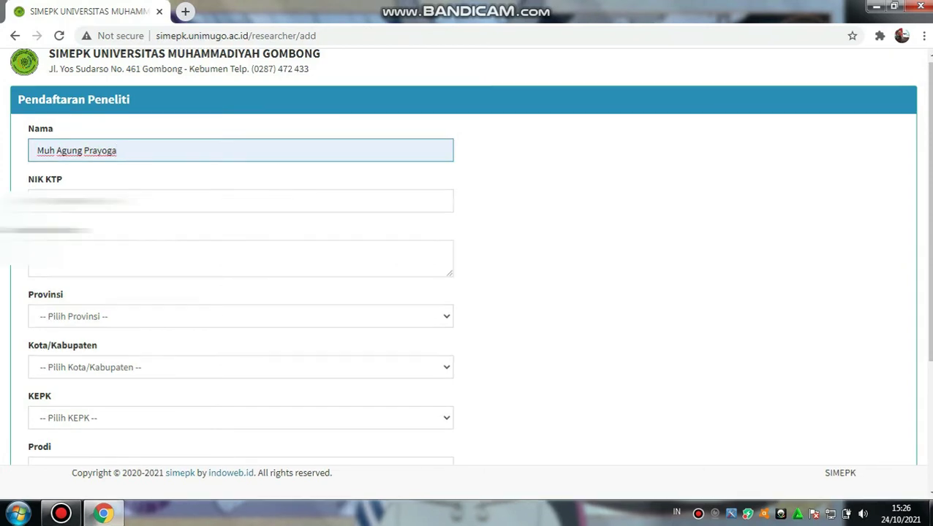
{"action": "left_click", "coordinate": [240, 201]}
{"action": "key", "text": "Return"}
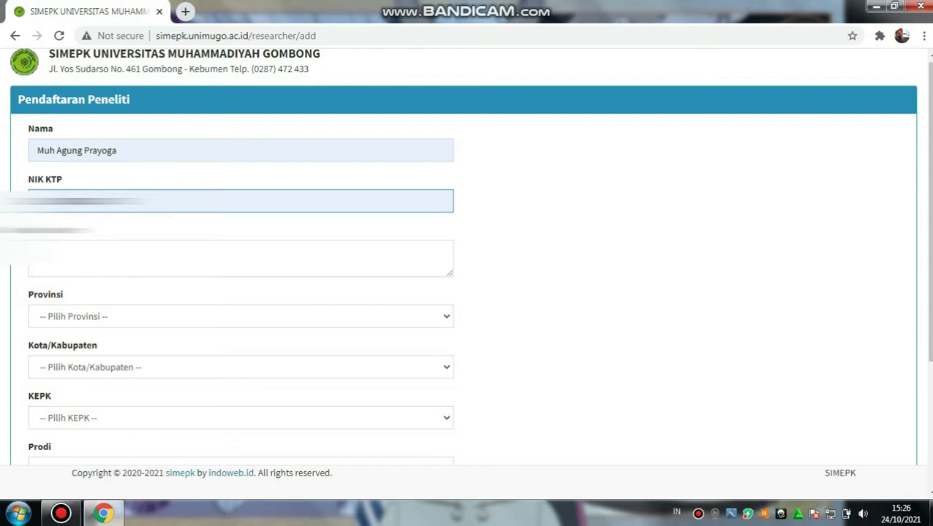
Abandon the form at Alamat and go back to the SIMEPK home page.
{"action": "left_click", "coordinate": [240, 258]}
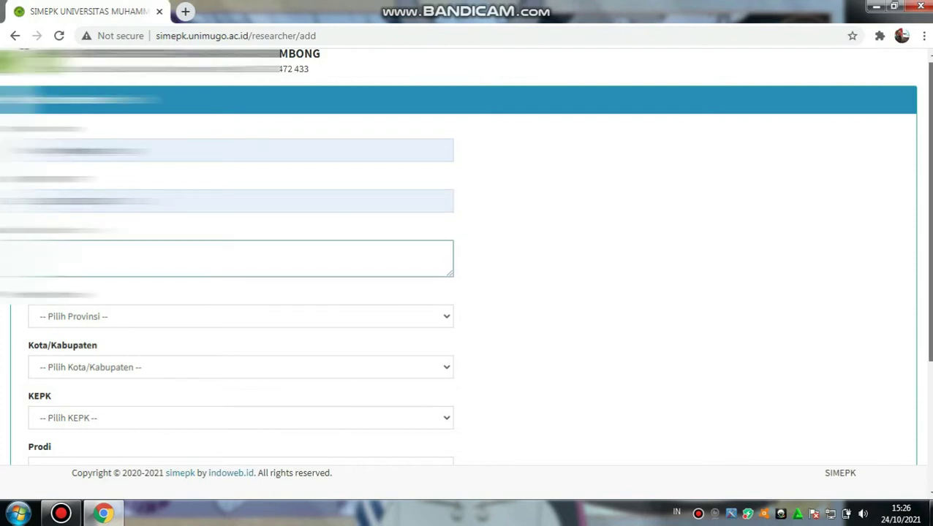
{"action": "scroll", "coordinate": [465, 256], "scroll_direction": "down", "scroll_amount": 3}
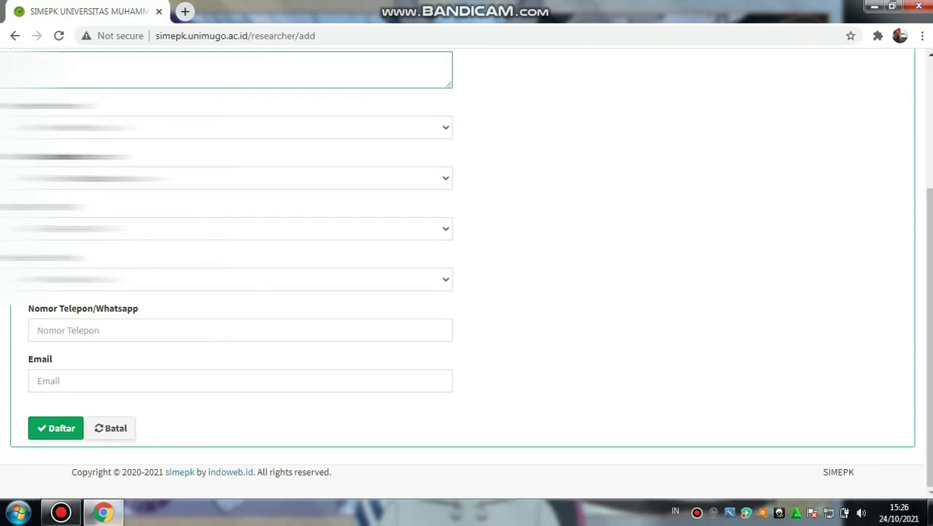
{"action": "scroll", "coordinate": [465, 256], "scroll_direction": "up", "scroll_amount": 3}
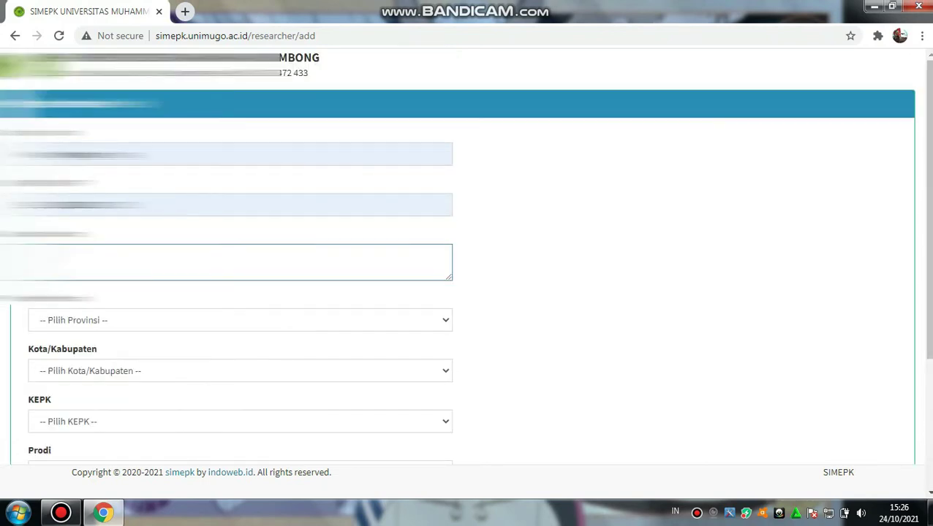
{"action": "key", "text": "alt+Left"}
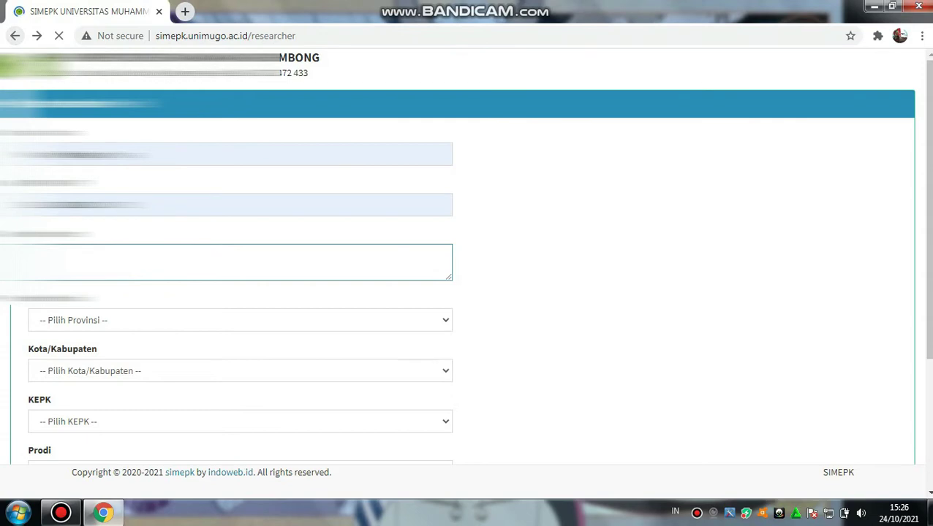
{"action": "key", "text": "alt+Left"}
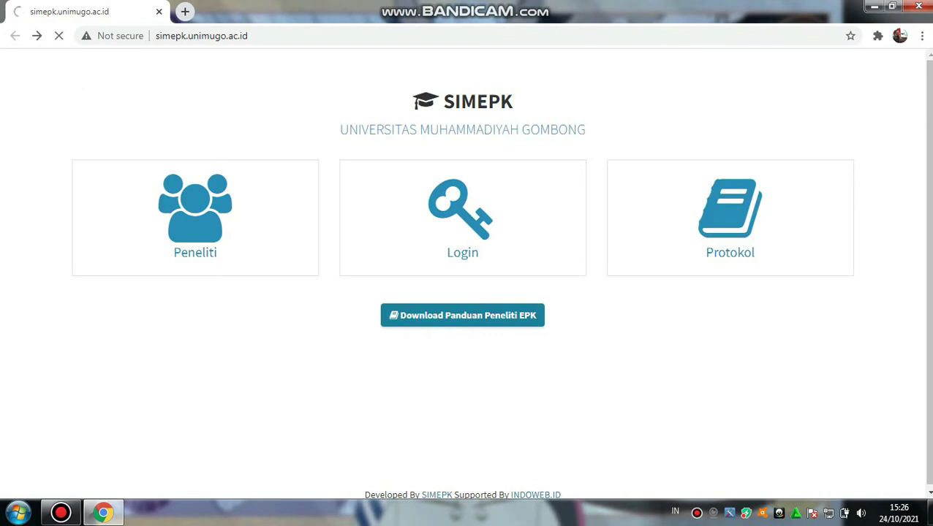
Open the SIMEPK login page and dismiss the saved login suggestions.
{"action": "left_click", "coordinate": [462, 218]}
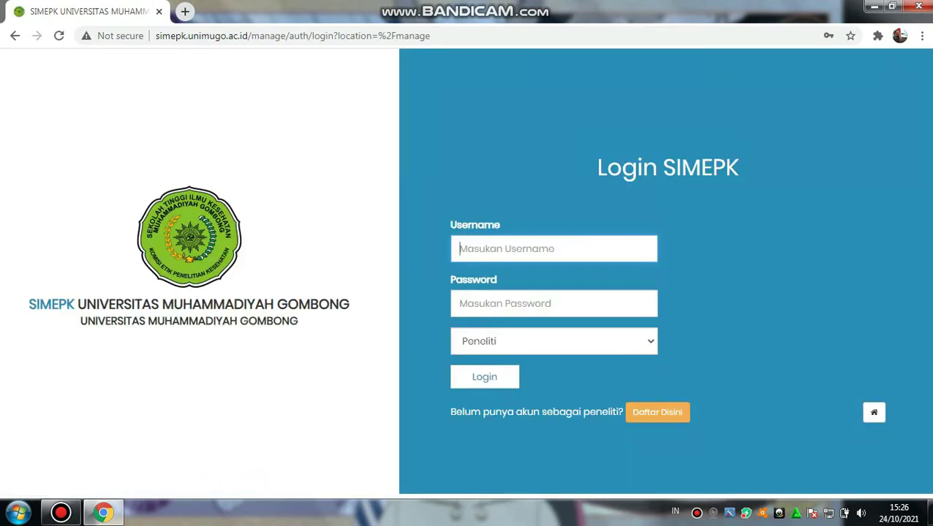
{"action": "key", "text": "Down"}
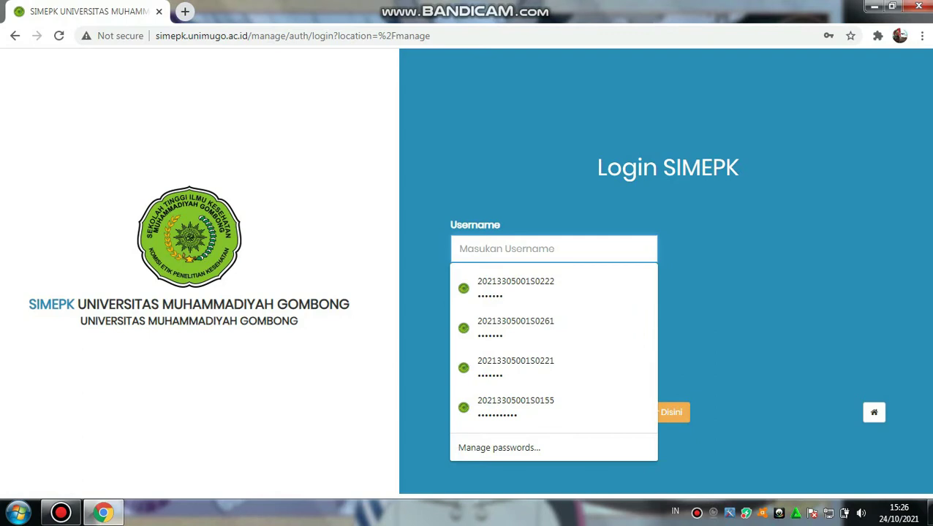
{"action": "key", "text": "Escape"}
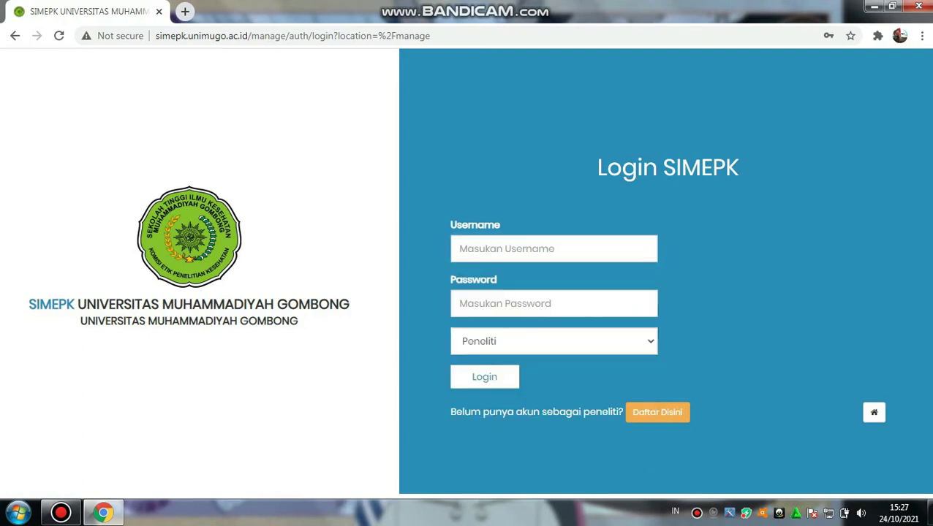
{"action": "left_click", "coordinate": [553, 304]}
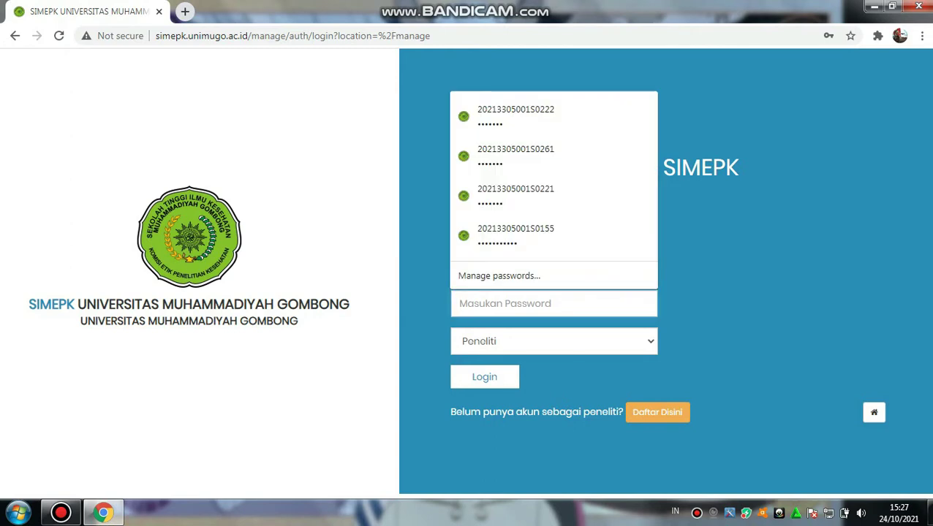
{"action": "key", "text": "Escape"}
Enter the researcher's username and the account password.
{"action": "left_click", "coordinate": [554, 248]}
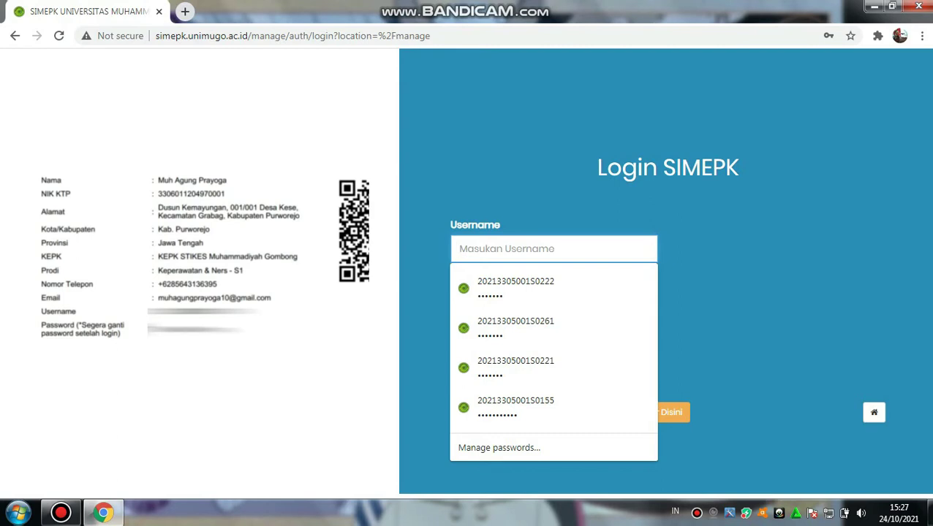
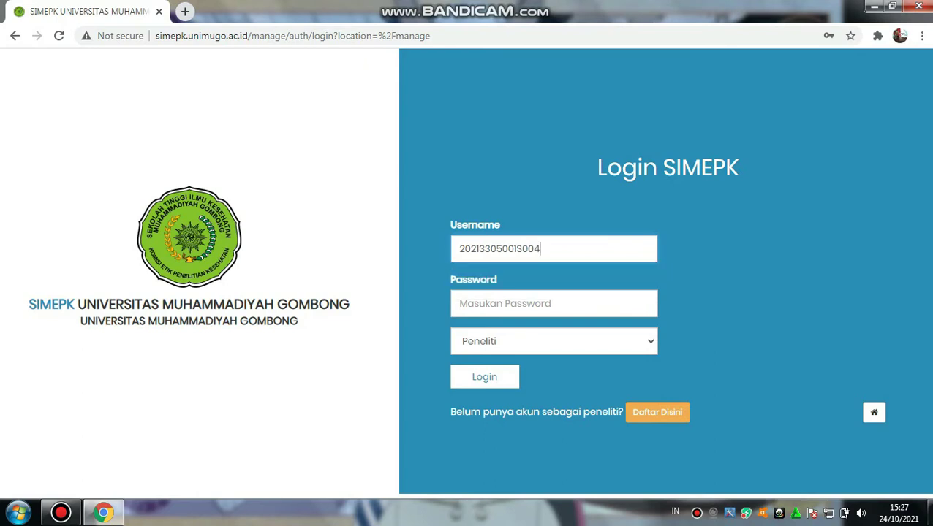
{"action": "left_click", "coordinate": [511, 303]}
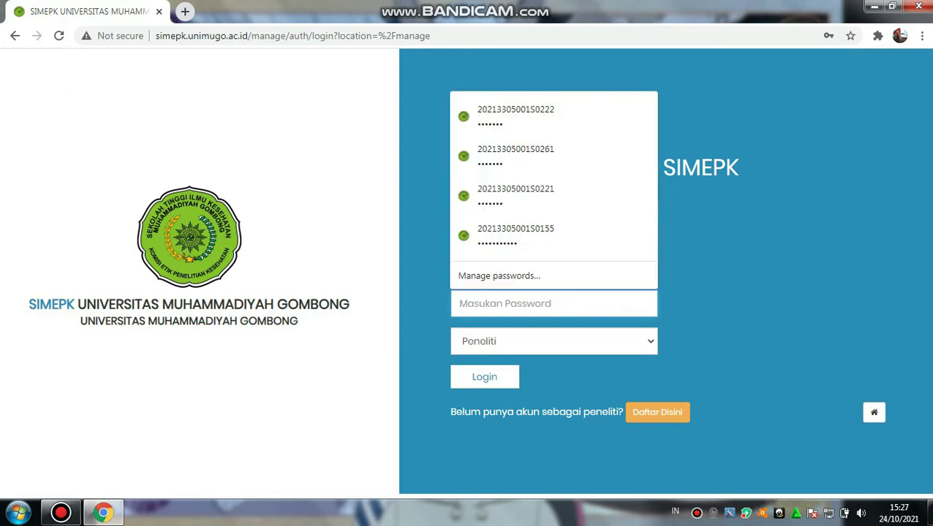
{"action": "type", "text": "***"}
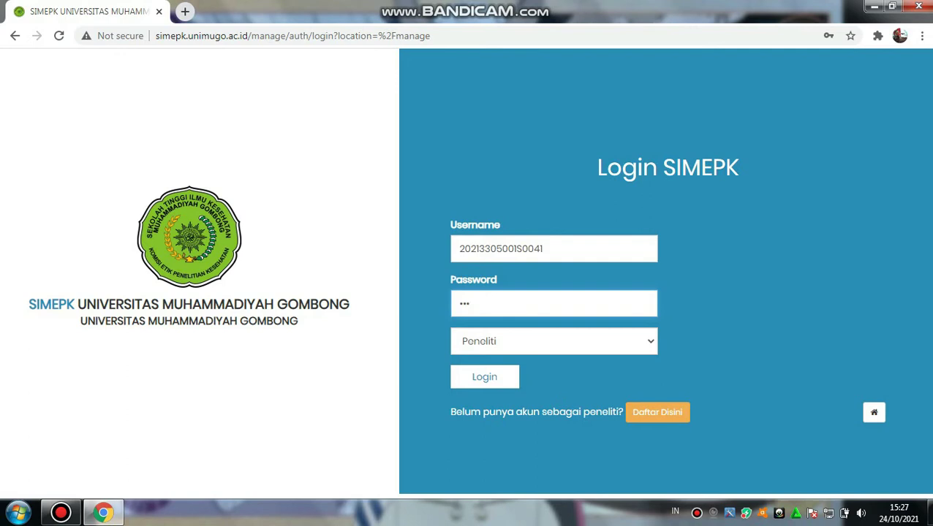
{"action": "type", "text": "*********"}
Log in with the Peneliti role, review the Dashboard, and open the Pengajuan list.
{"action": "left_click", "coordinate": [553, 341]}
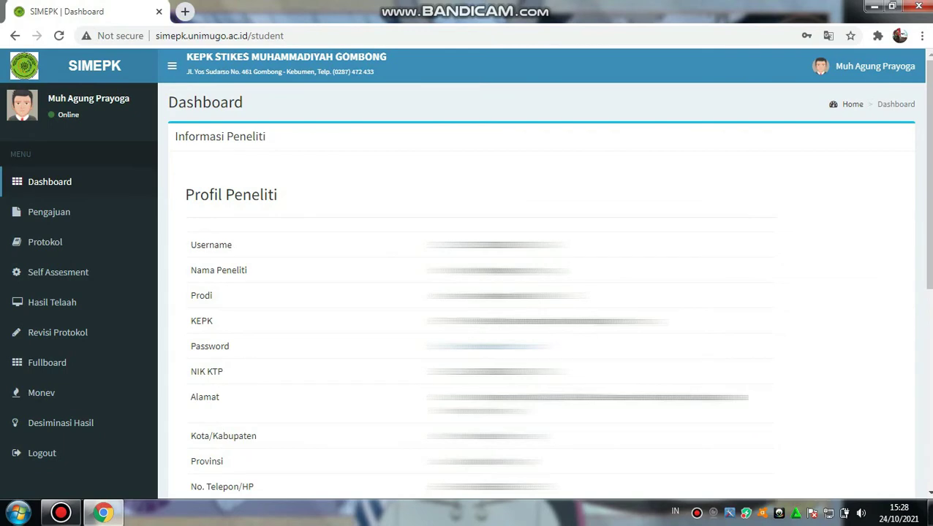
{"action": "scroll", "coordinate": [541, 293], "scroll_direction": "down", "scroll_amount": 2}
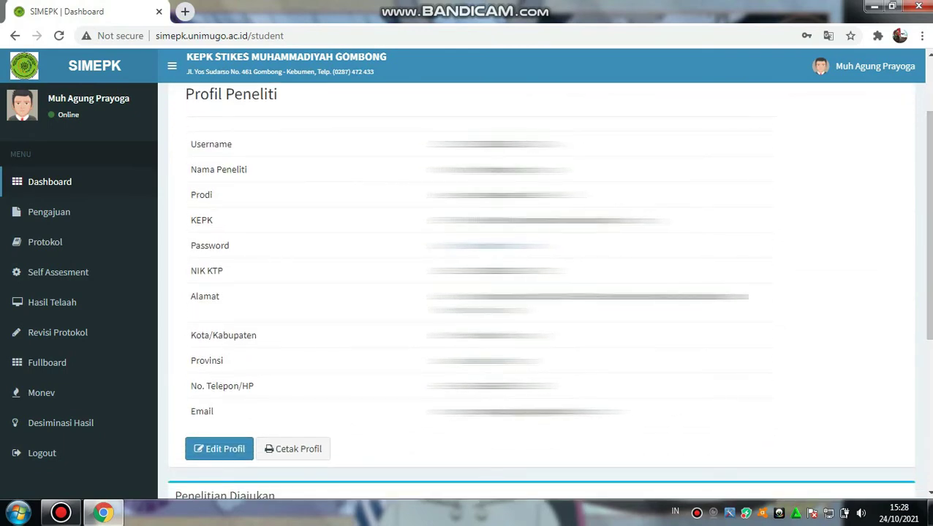
{"action": "scroll", "coordinate": [541, 293], "scroll_direction": "down", "scroll_amount": 4}
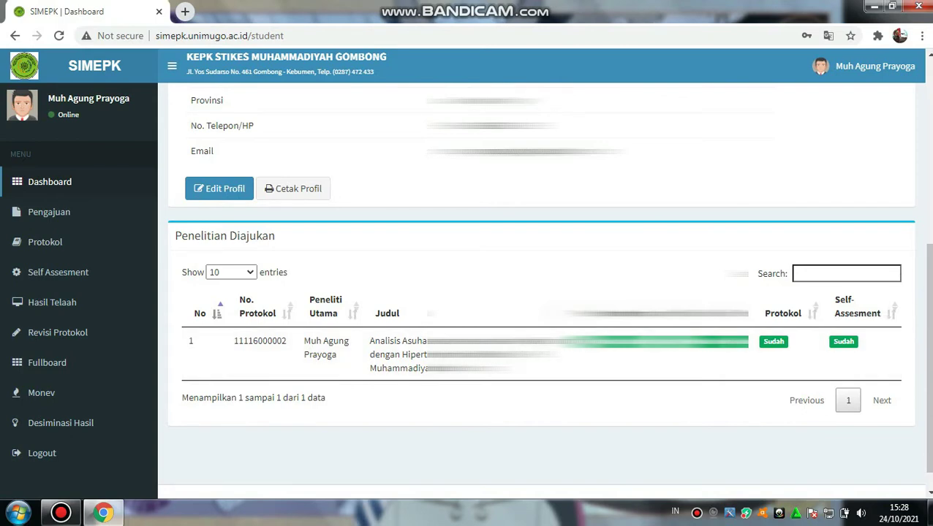
{"action": "scroll", "coordinate": [543, 291], "scroll_direction": "down", "scroll_amount": 1}
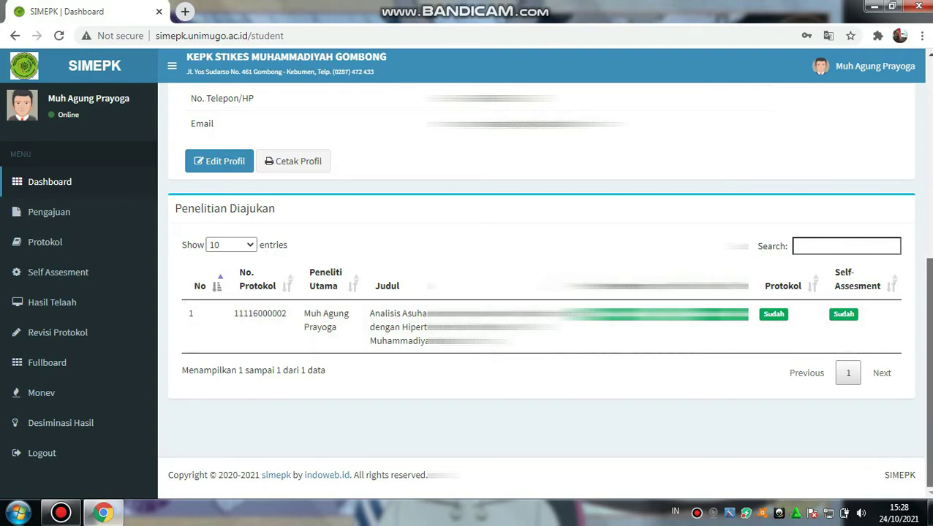
{"action": "scroll", "coordinate": [544, 290], "scroll_direction": "up", "scroll_amount": 5}
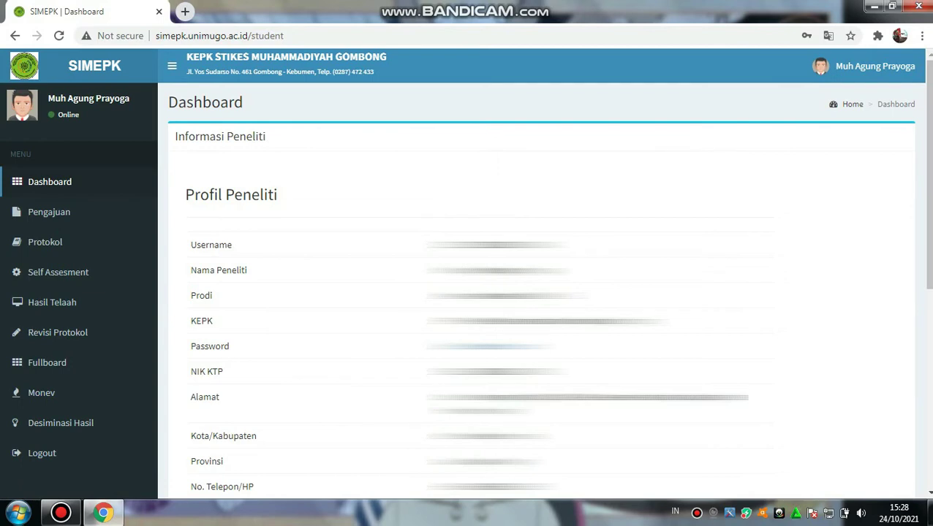
{"action": "left_click", "coordinate": [49, 212]}
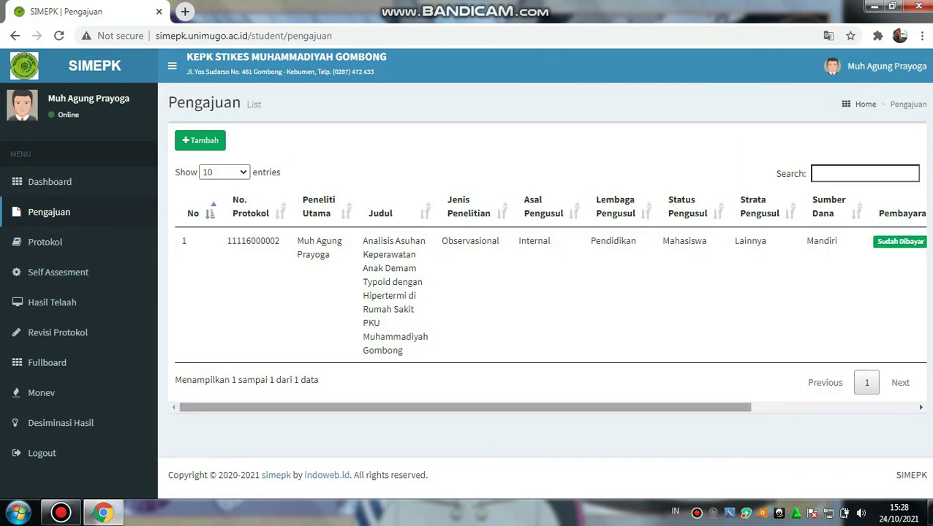
Start a new submission and set the protocol type to Observasional.
{"action": "mouse_move", "coordinate": [465, 407]}
{"action": "left_mouse_down"}
{"action": "mouse_move", "coordinate": [634, 408]}
{"action": "mouse_move", "coordinate": [465, 407]}
{"action": "left_mouse_up"}
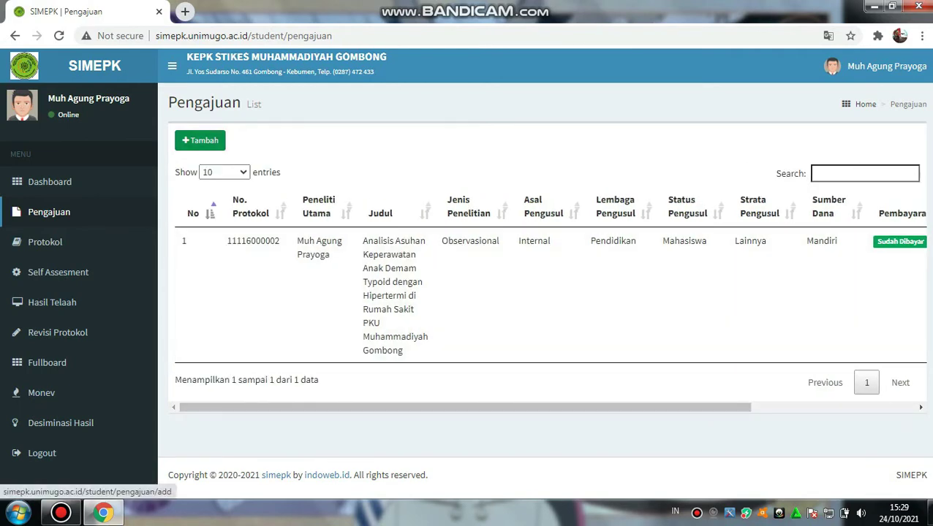
{"action": "left_click", "coordinate": [200, 139]}
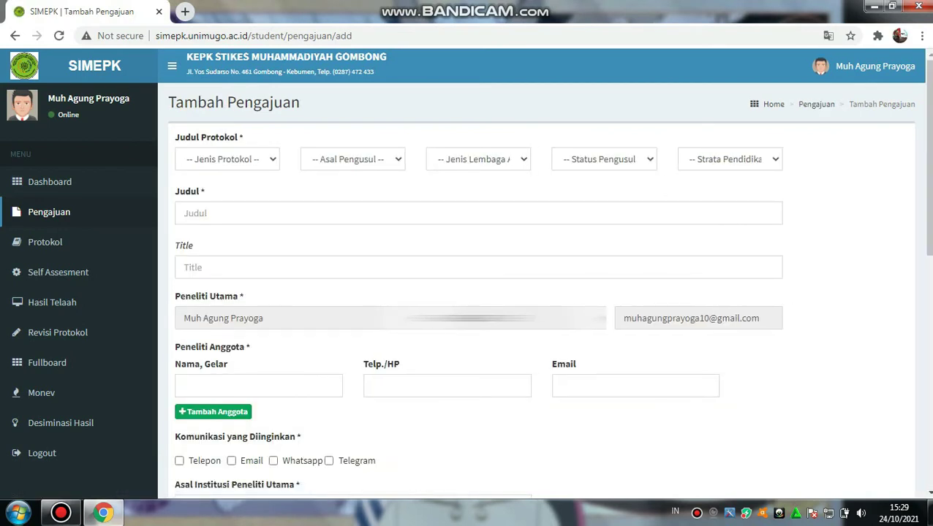
{"action": "scroll", "coordinate": [545, 292], "scroll_direction": "down", "scroll_amount": 6}
{"action": "scroll", "coordinate": [545, 292], "scroll_direction": "up", "scroll_amount": 3}
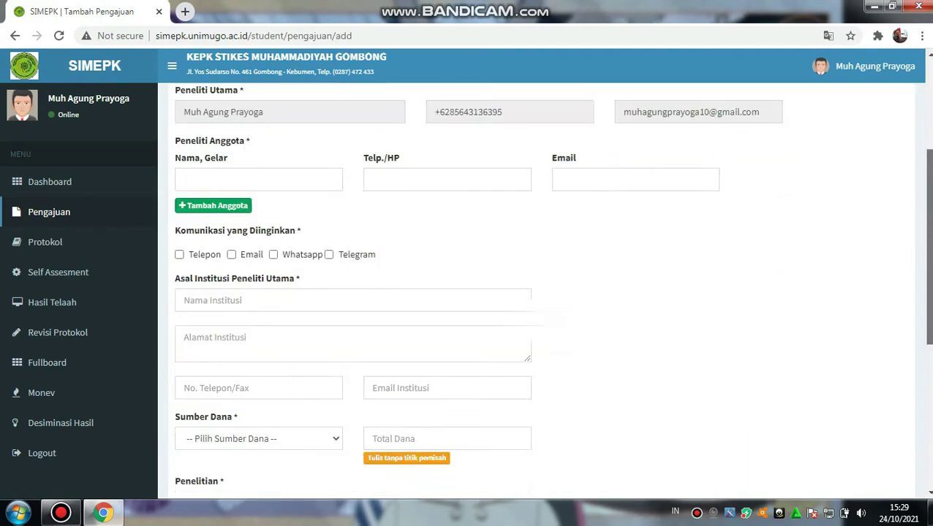
{"action": "scroll", "coordinate": [545, 293], "scroll_direction": "up", "scroll_amount": 3}
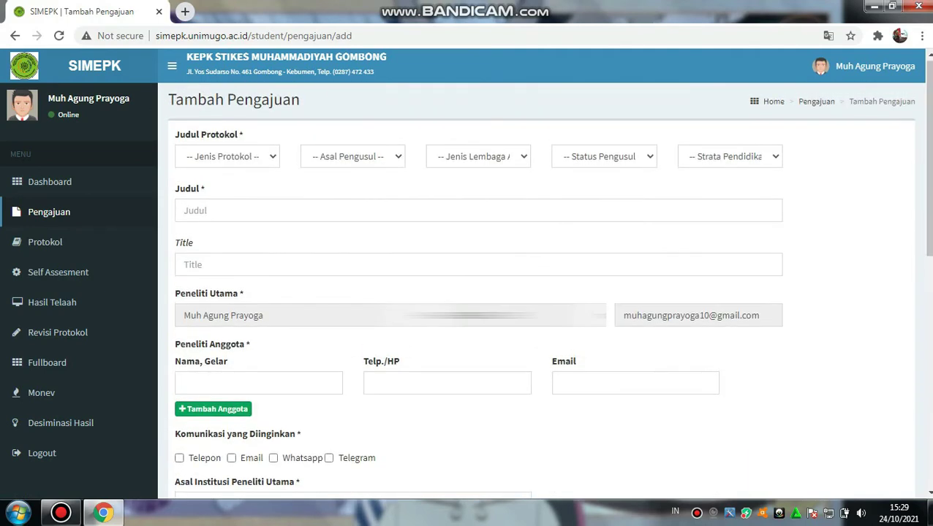
{"action": "left_click", "coordinate": [366, 211]}
{"action": "left_click", "coordinate": [259, 156]}
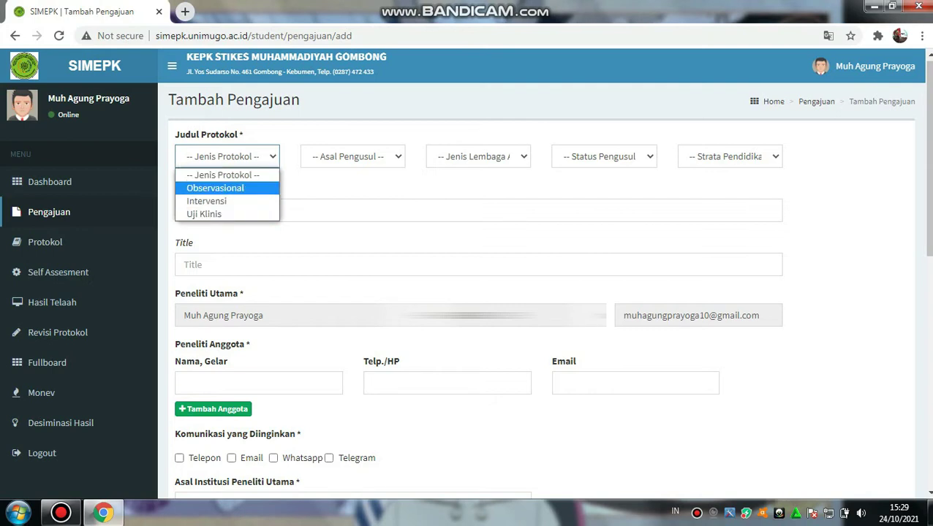
{"action": "key", "text": "Return"}
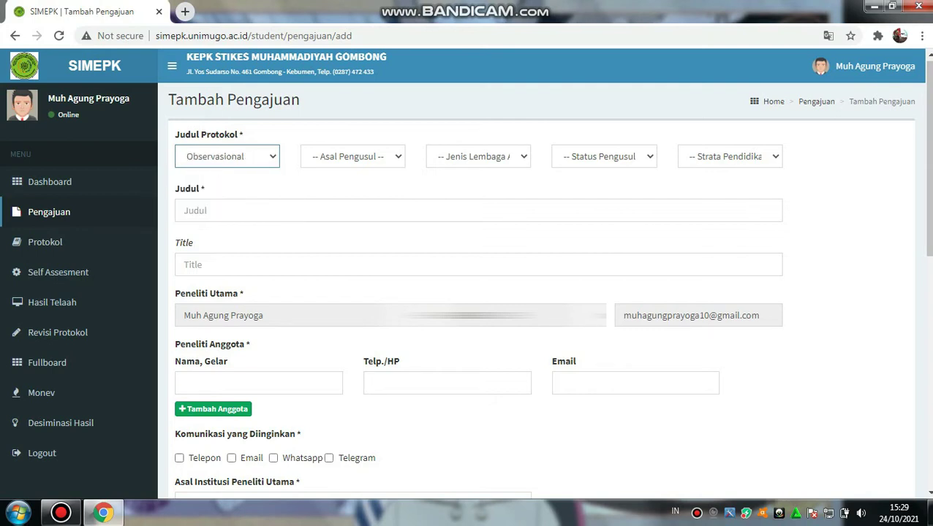
Set proposer origin Internal, institution type Pendidikan and proposer status Mahasiswa.
{"action": "key", "text": "Tab"}
{"action": "key", "text": "alt+Down"}
{"action": "key", "text": "Down"}
{"action": "key", "text": "Return"}
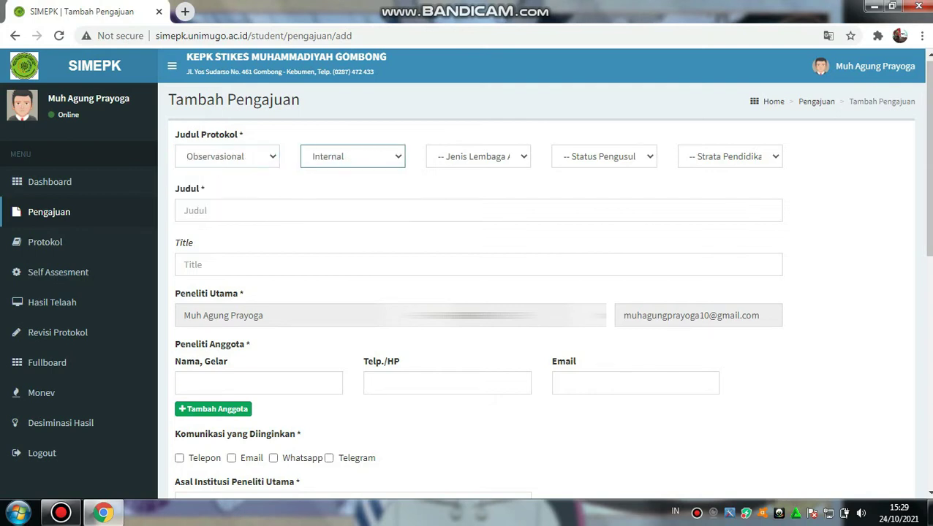
{"action": "key", "text": "Tab"}
{"action": "key", "text": "alt+Down"}
{"action": "key", "text": "Down"}
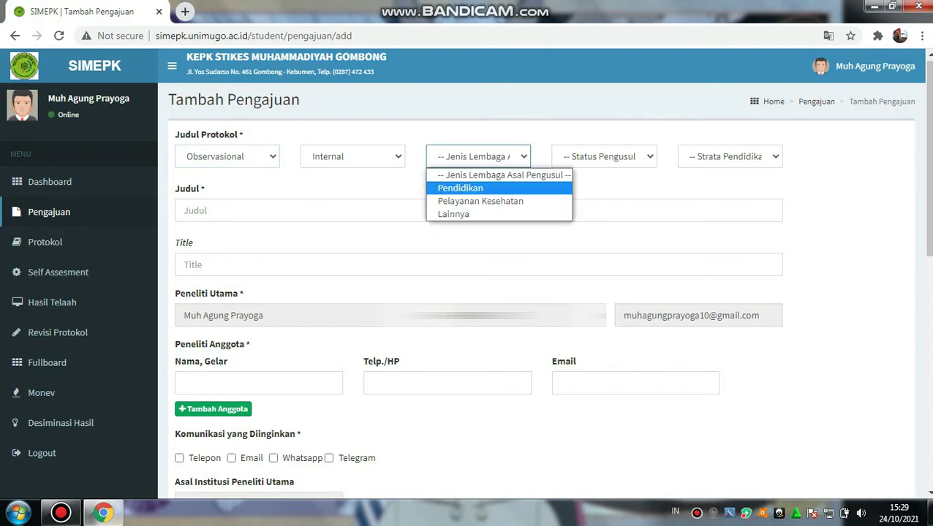
{"action": "key", "text": "Return"}
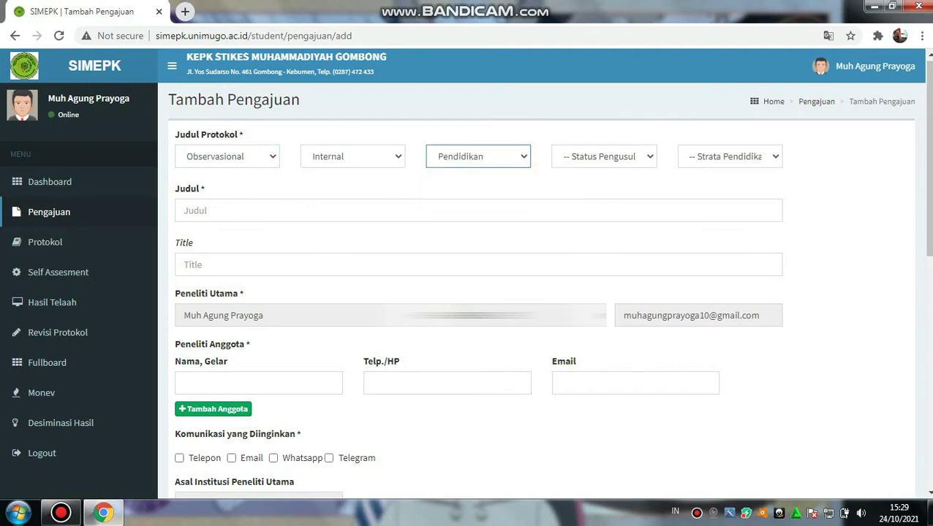
{"action": "key", "text": "Tab"}
{"action": "key", "text": "alt+Down"}
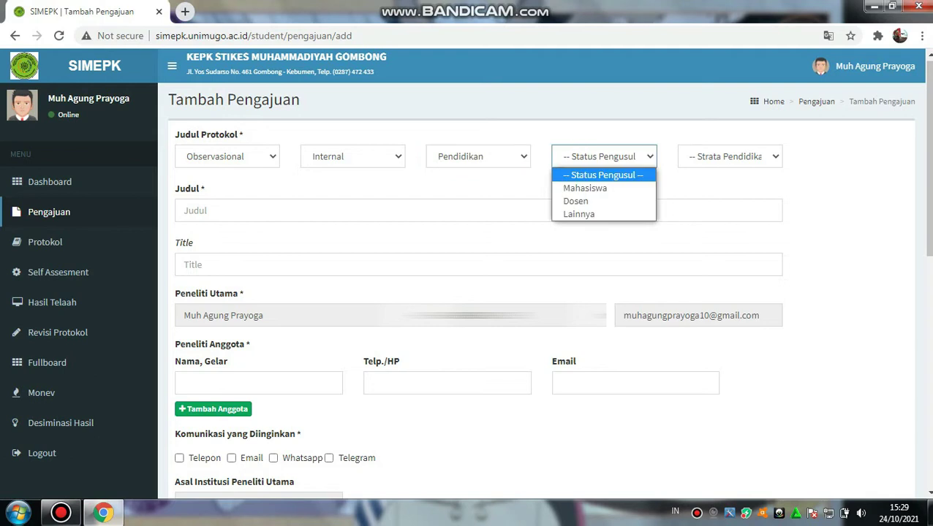
{"action": "key", "text": "Down"}
{"action": "key", "text": "Down"}
{"action": "key", "text": "Up"}
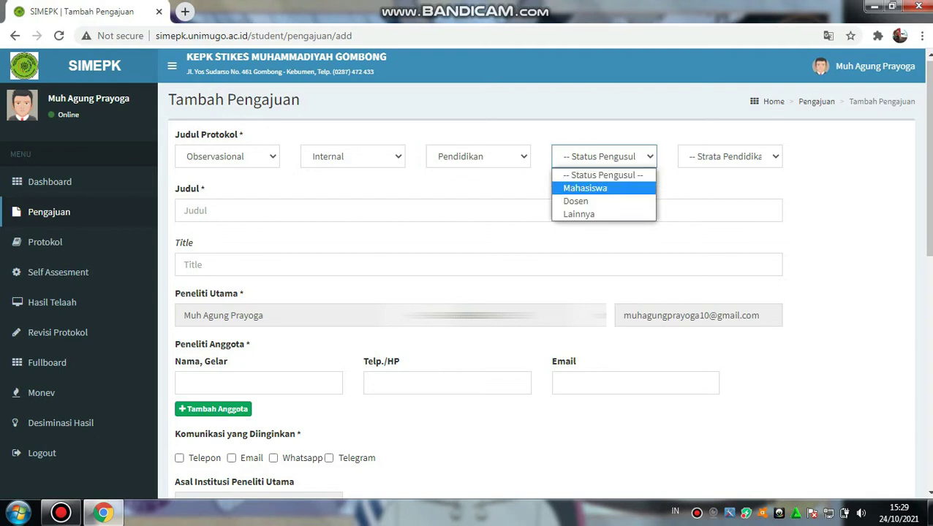
{"action": "key", "text": "Return"}
Set the education level to Lainnya.
{"action": "key", "text": "Tab"}
{"action": "key", "text": "alt+Down"}
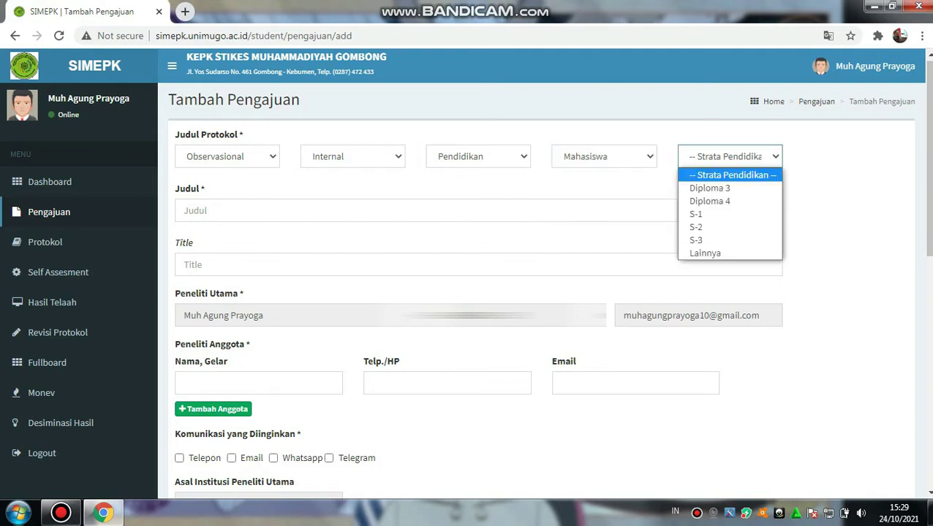
{"action": "key", "text": "Down"}
{"action": "key", "text": "Down"}
{"action": "key", "text": "Down"}
{"action": "key", "text": "Up"}
{"action": "key", "text": "Up"}
{"action": "key", "text": "Down"}
{"action": "key", "text": "Down"}
{"action": "key", "text": "Down"}
{"action": "key", "text": "Down"}
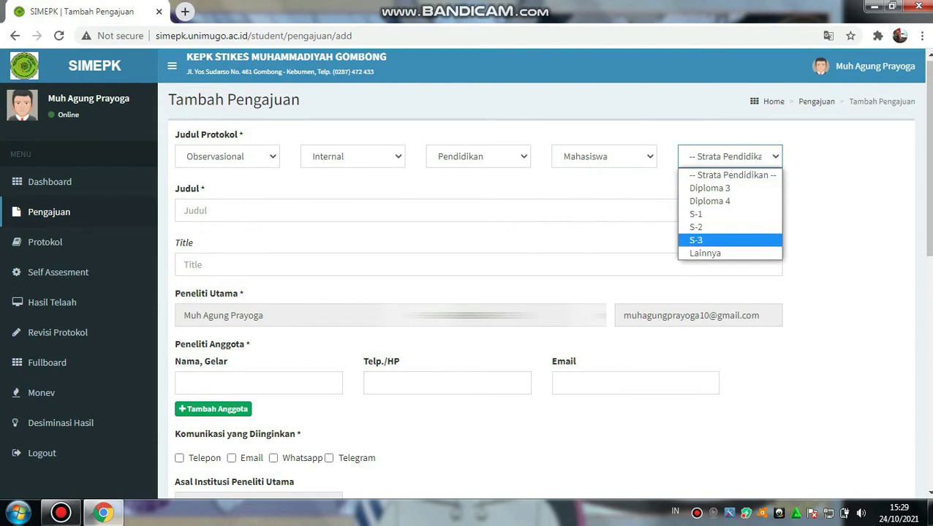
{"action": "key", "text": "Up"}
{"action": "key", "text": "Down"}
{"action": "key", "text": "Up"}
{"action": "key", "text": "Up"}
{"action": "key", "text": "Down"}
{"action": "key", "text": "Down"}
{"action": "key", "text": "Down"}
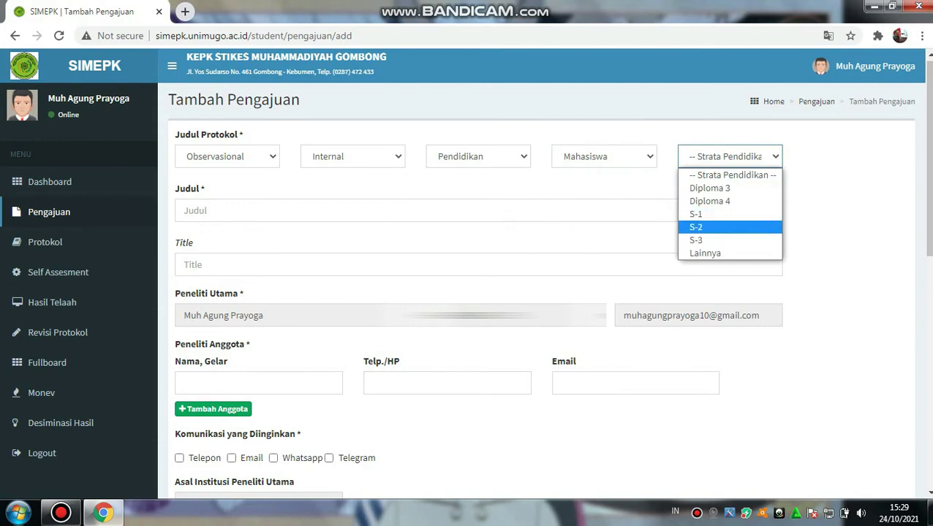
{"action": "key", "text": "Return"}
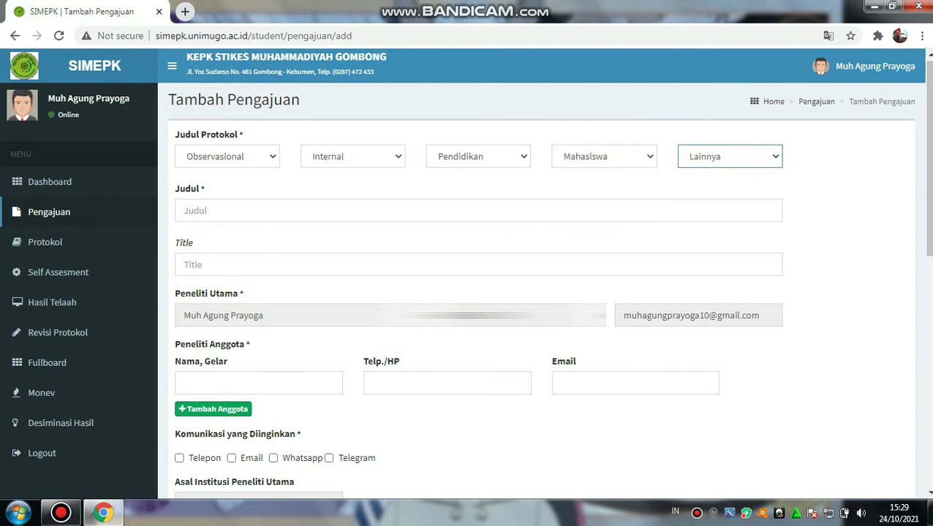
{"action": "left_click", "coordinate": [190, 211]}
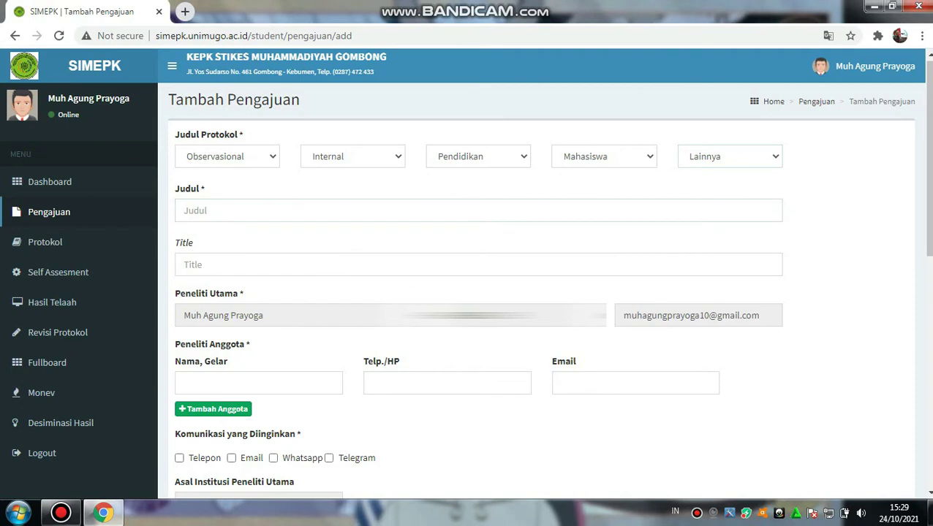
Fill Judul and the English Title with the previous study's titles from autofill.
{"action": "left_click", "coordinate": [190, 211]}
{"action": "key", "text": "Down"}
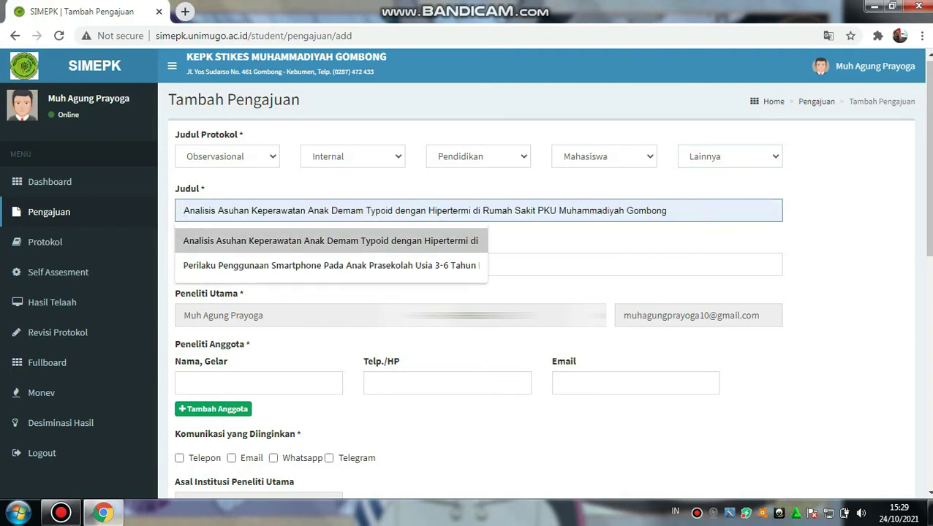
{"action": "key", "text": "Return"}
{"action": "left_click", "coordinate": [191, 264]}
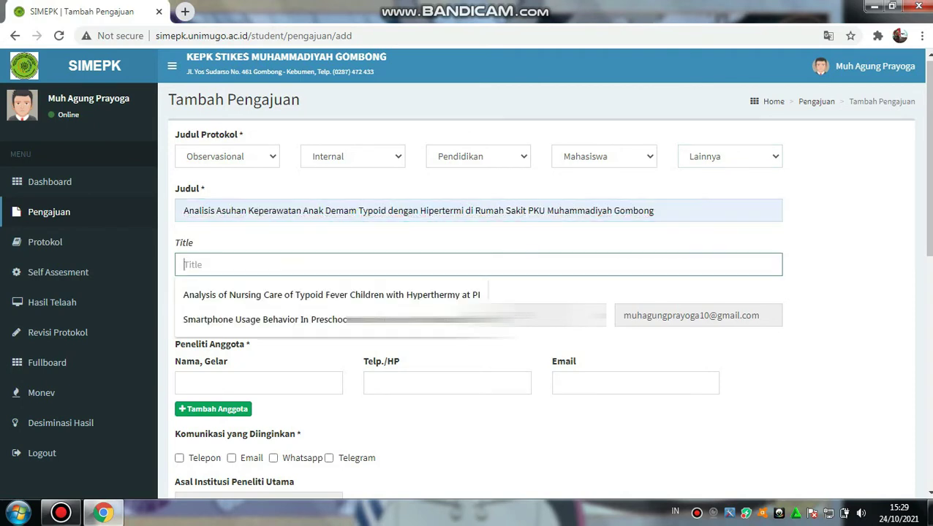
{"action": "key", "text": "Down"}
{"action": "key", "text": "Return"}
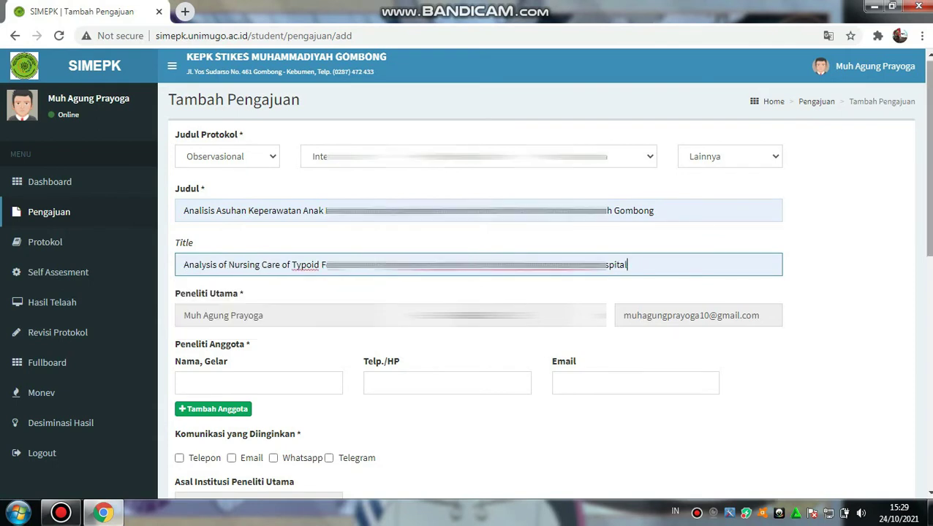
{"action": "scroll", "coordinate": [544, 289], "scroll_direction": "down", "scroll_amount": 2}
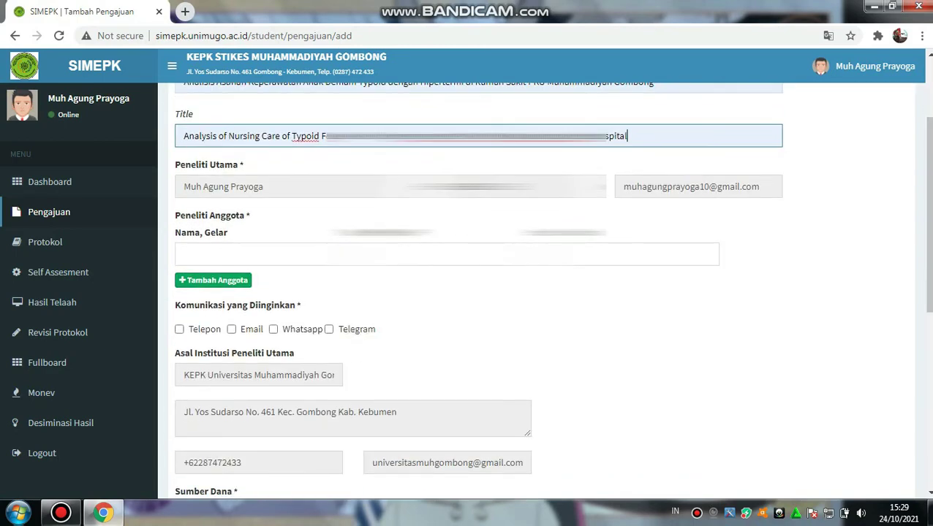
Autofill the member researcher's name and degree, phone number and e-mail address.
{"action": "left_click", "coordinate": [293, 254]}
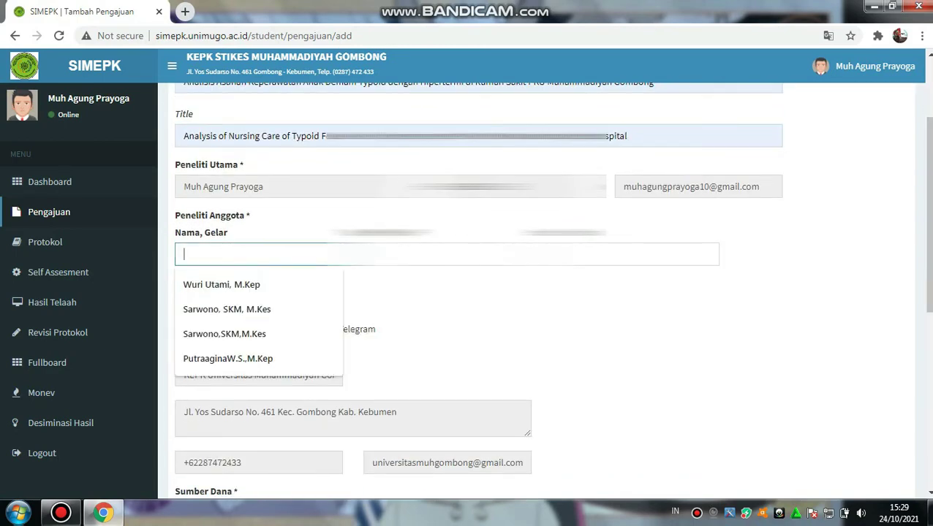
{"action": "key", "text": "Down"}
{"action": "key", "text": "Return"}
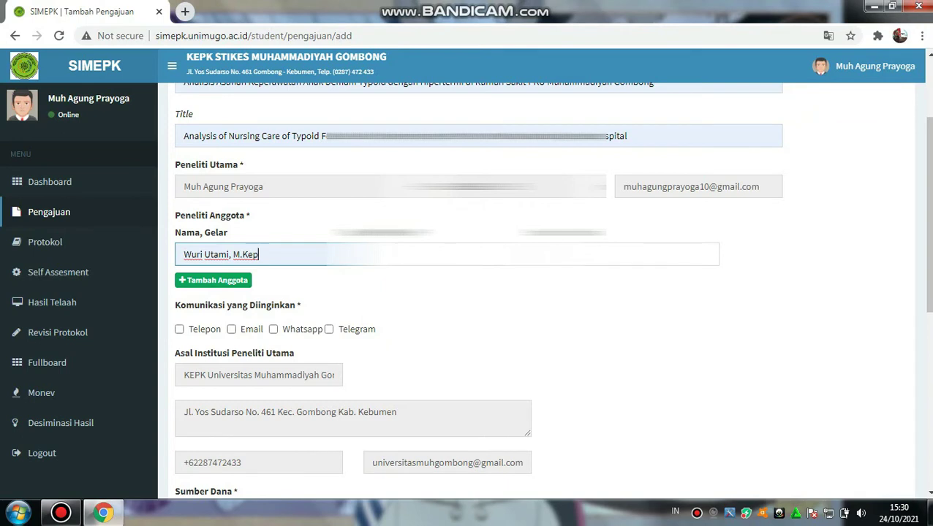
{"action": "key", "text": "Tab"}
{"action": "key", "text": "Down"}
{"action": "key", "text": "Return"}
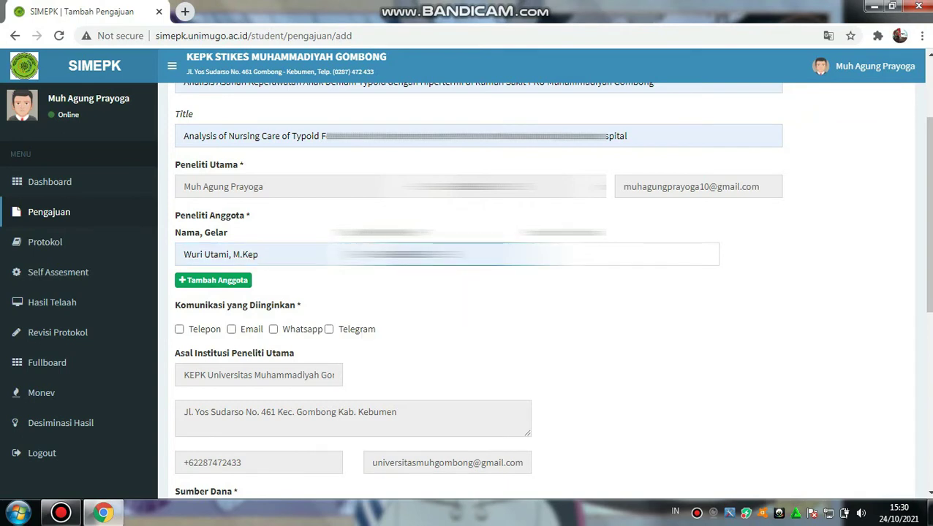
{"action": "key", "text": "Tab"}
{"action": "key", "text": "Down"}
{"action": "key", "text": "Down"}
{"action": "key", "text": "Return"}
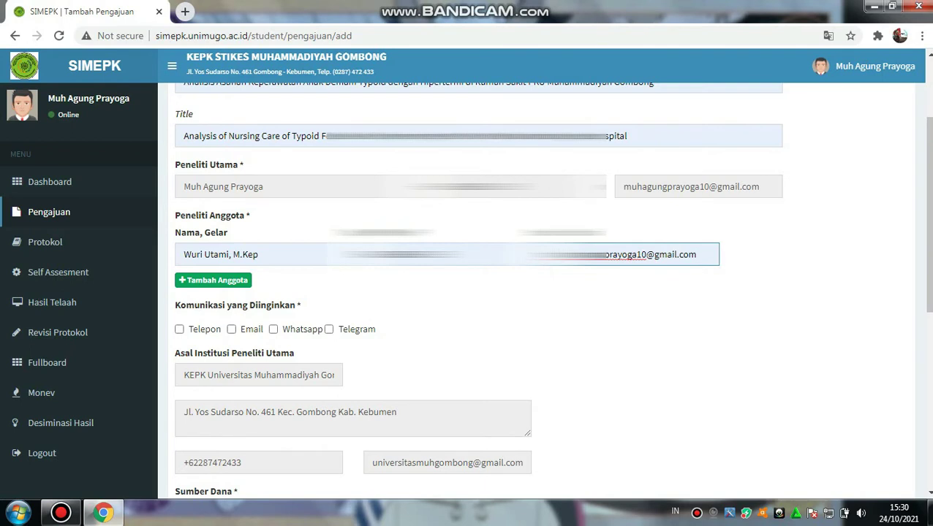
{"action": "scroll", "coordinate": [552, 290], "scroll_direction": "down", "scroll_amount": 2}
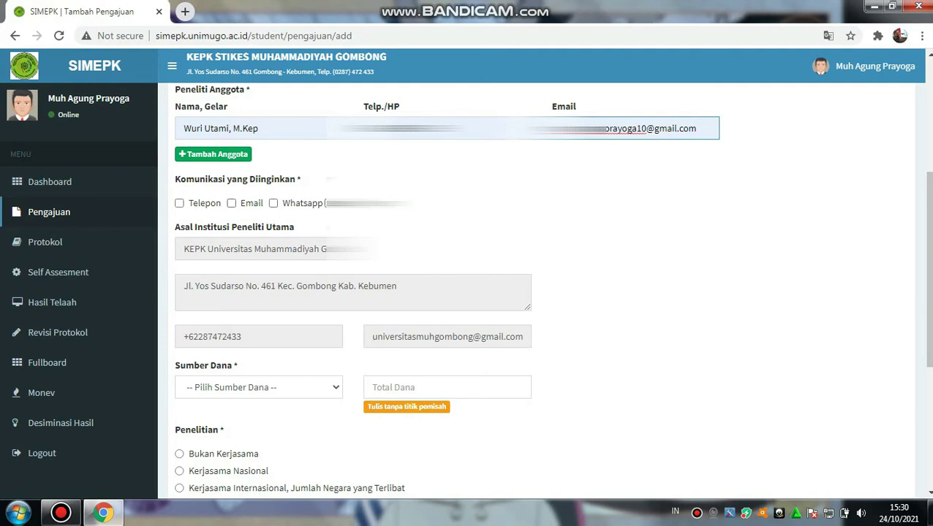
Tick Whatsapp, set Sumber Dana to Mandiri and Total Dana to 2000000.
{"action": "left_click", "coordinate": [273, 202]}
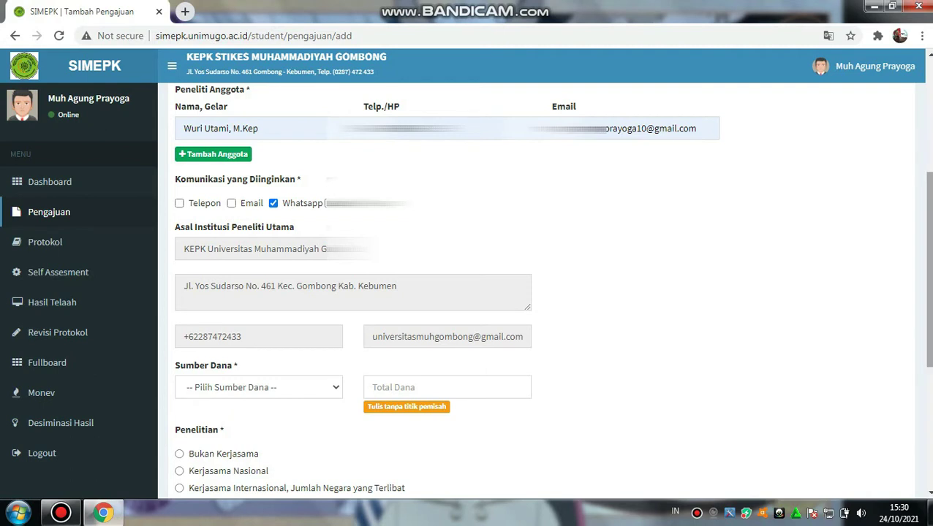
{"action": "scroll", "coordinate": [551, 290], "scroll_direction": "down", "scroll_amount": 1}
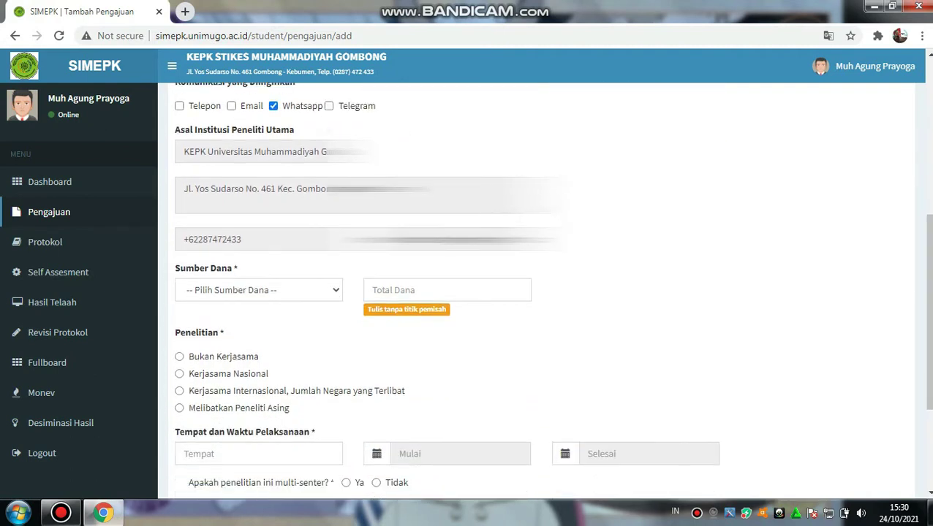
{"action": "left_click", "coordinate": [259, 290]}
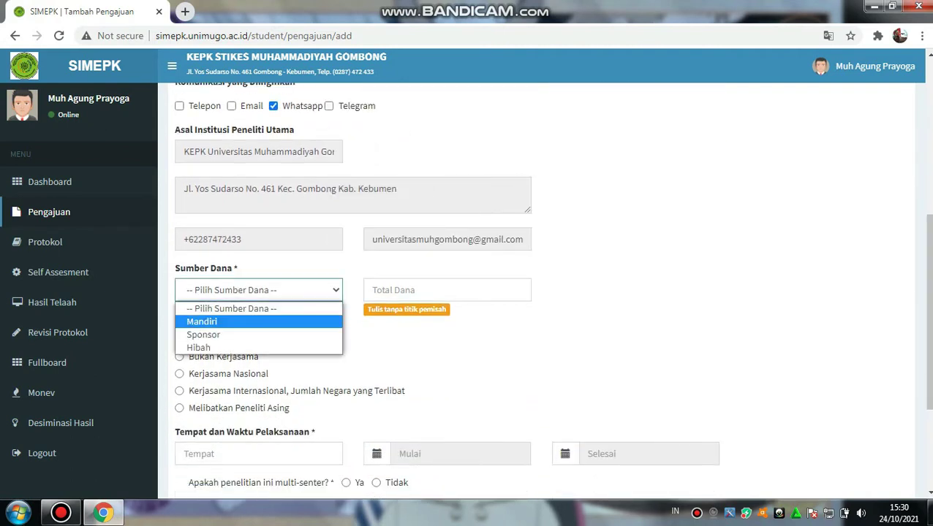
{"action": "left_click", "coordinate": [202, 321]}
{"action": "left_click", "coordinate": [446, 289]}
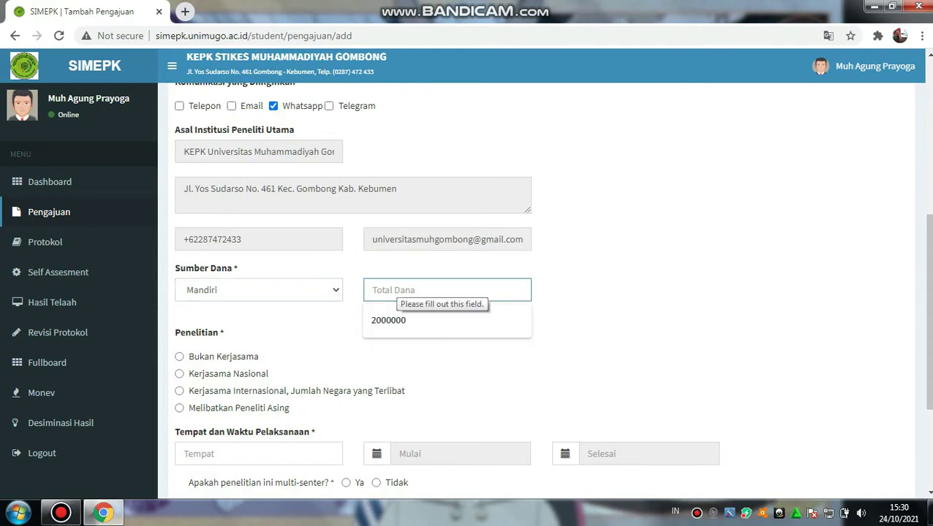
{"action": "left_click", "coordinate": [388, 320]}
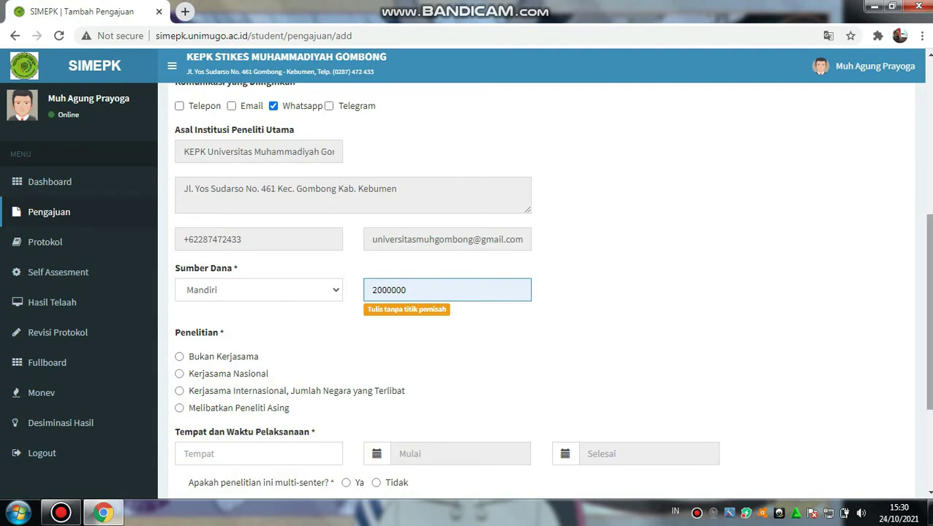
{"action": "scroll", "coordinate": [551, 291], "scroll_direction": "down", "scroll_amount": 1}
{"action": "scroll", "coordinate": [551, 291], "scroll_direction": "down", "scroll_amount": 2}
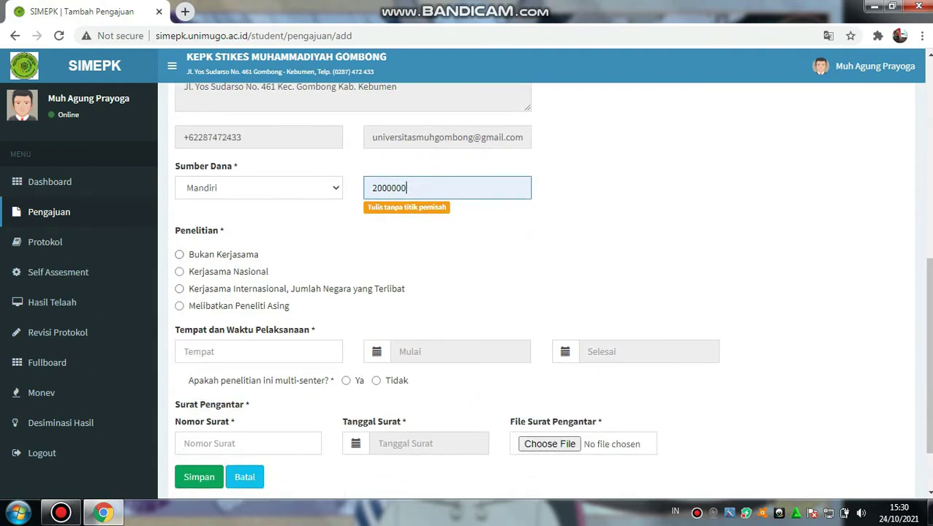
Set Bukan Kerjasama at PKU MUHAMMADIYAH GOMBONG, 2021-10-24 to 2021-11-06, not multi-centre.
{"action": "left_click", "coordinate": [180, 254]}
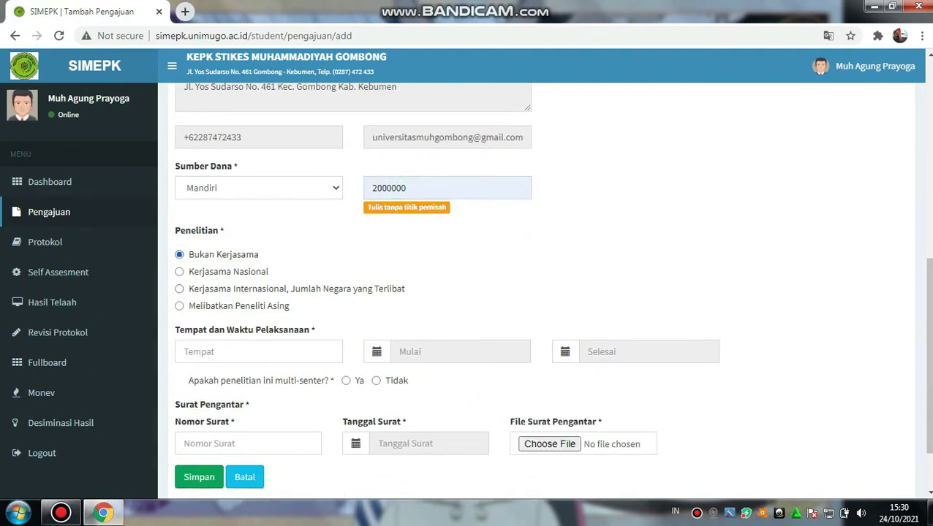
{"action": "left_click", "coordinate": [258, 352]}
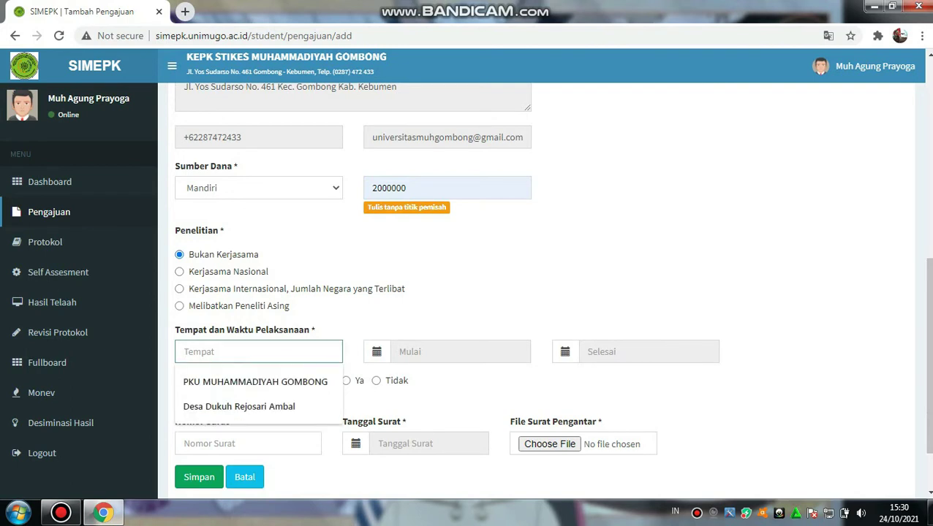
{"action": "key", "text": "Down"}
{"action": "key", "text": "Return"}
{"action": "left_click", "coordinate": [460, 351]}
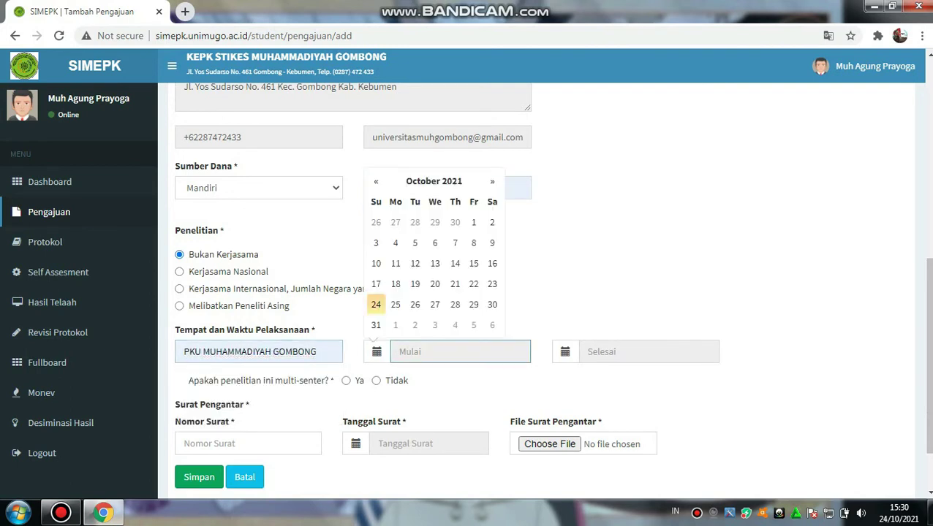
{"action": "left_click", "coordinate": [376, 304]}
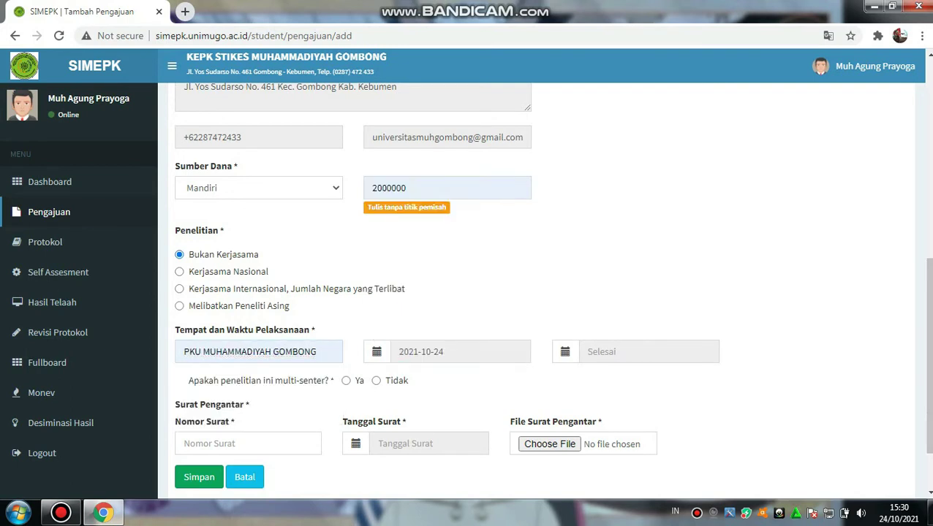
{"action": "left_click", "coordinate": [607, 352]}
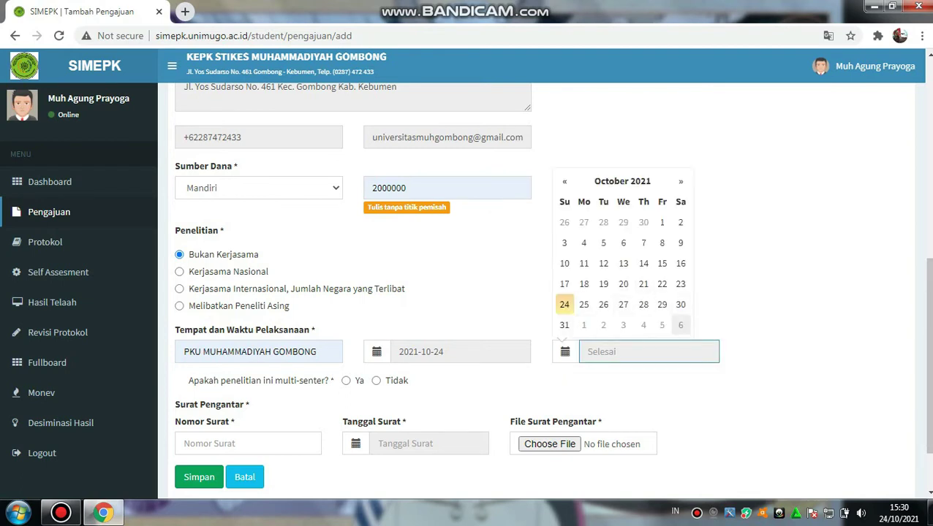
{"action": "left_click", "coordinate": [681, 325]}
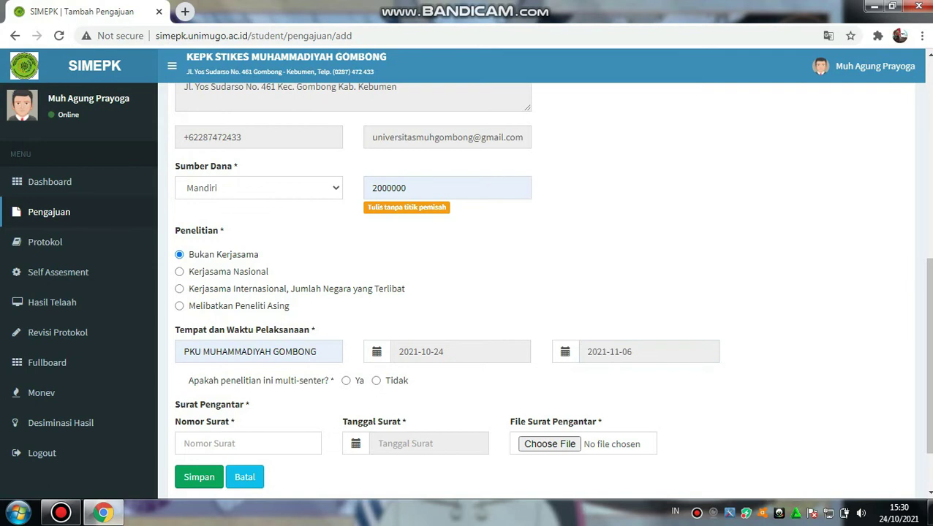
{"action": "left_click", "coordinate": [376, 380]}
Enter cover letter number 01 dated 2021-10-24.
{"action": "scroll", "coordinate": [545, 293], "scroll_direction": "down", "scroll_amount": 1}
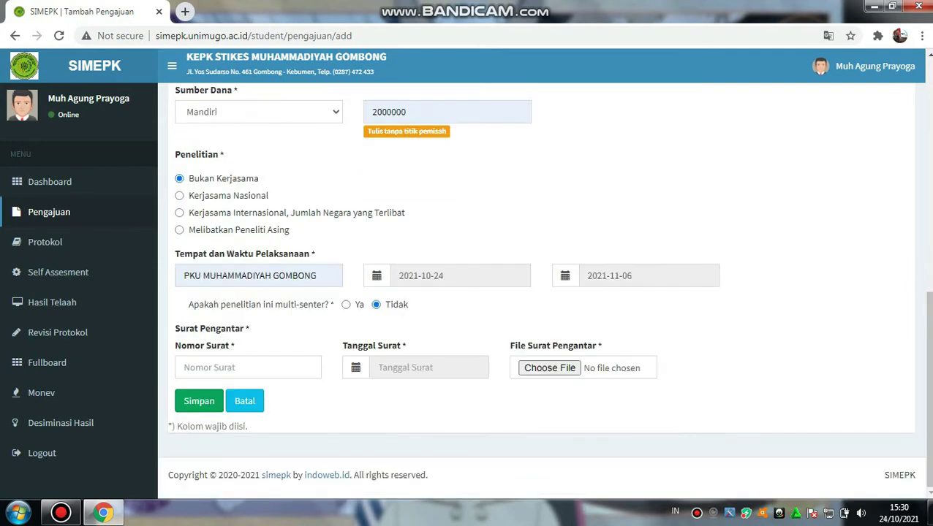
{"action": "left_click", "coordinate": [184, 367]}
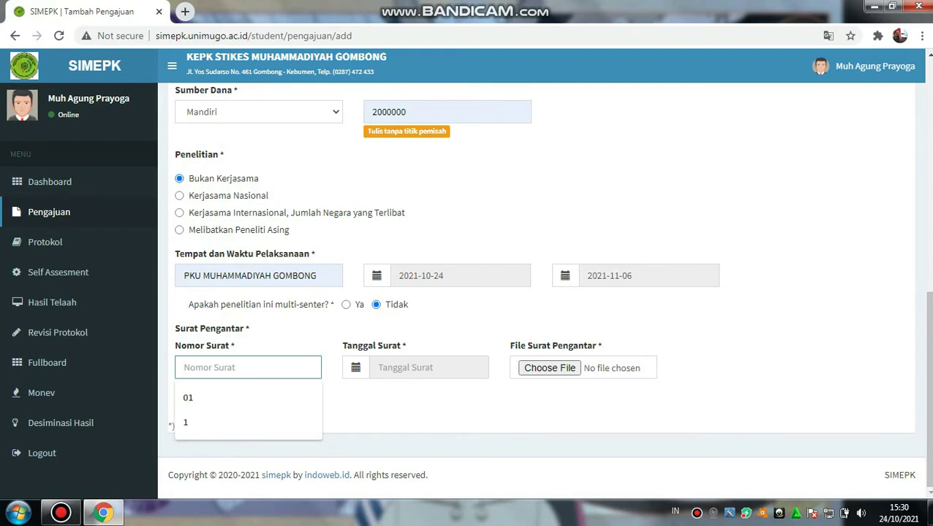
{"action": "key", "text": "Down"}
{"action": "key", "text": "Return"}
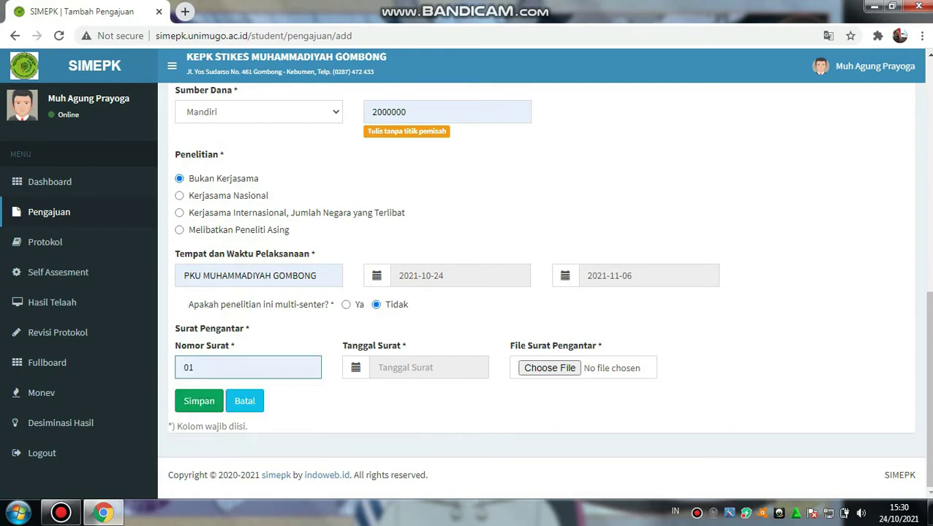
{"action": "key", "text": "Tab"}
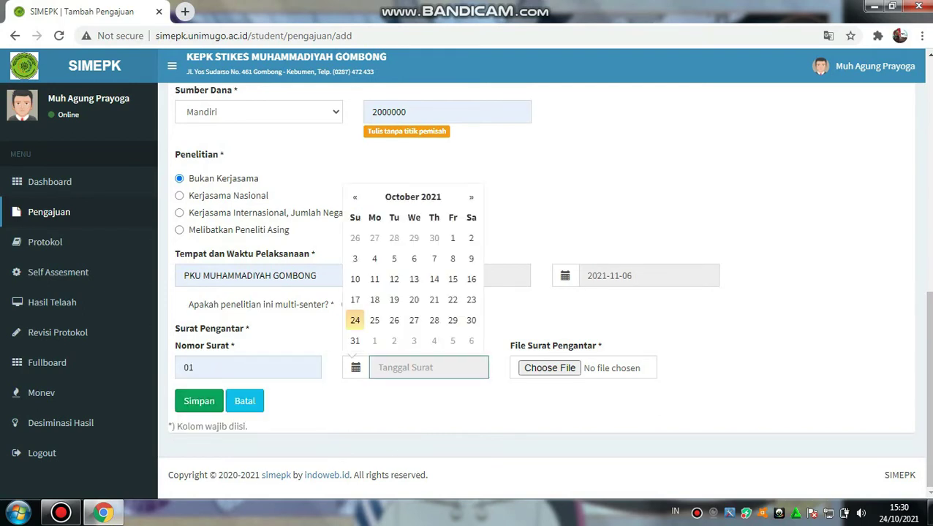
{"action": "key", "text": "Return"}
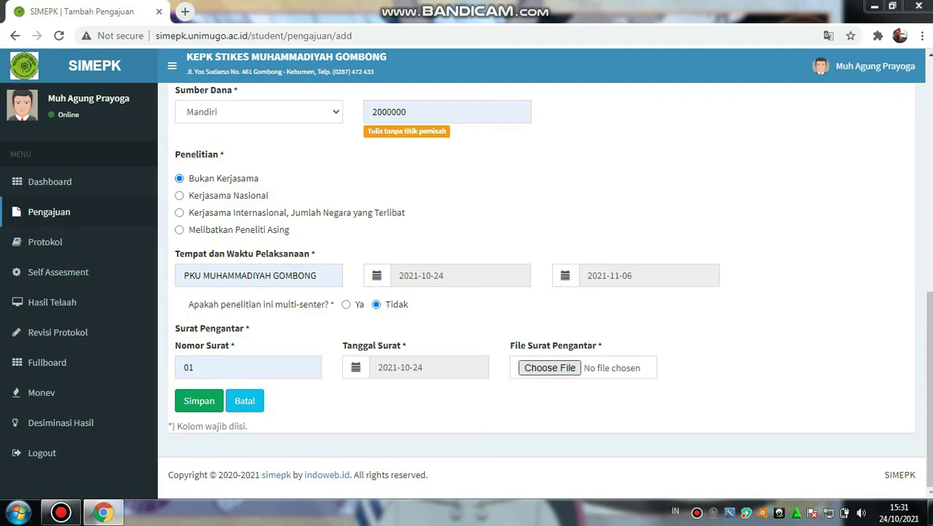
{"action": "left_click", "coordinate": [550, 367]}
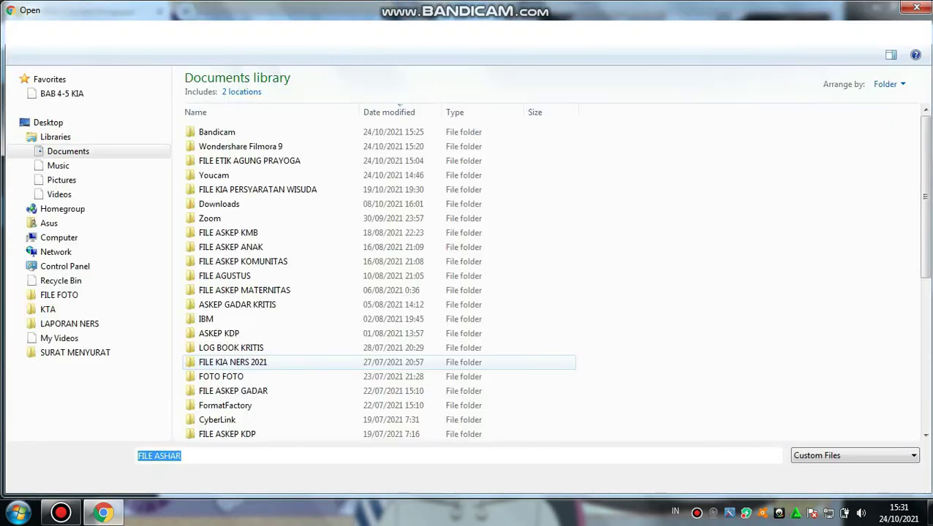
Attach HALAMAN PENGESAHAN from the FILE ETIK folder as the cover letter file.
{"action": "left_click", "coordinate": [248, 161]}
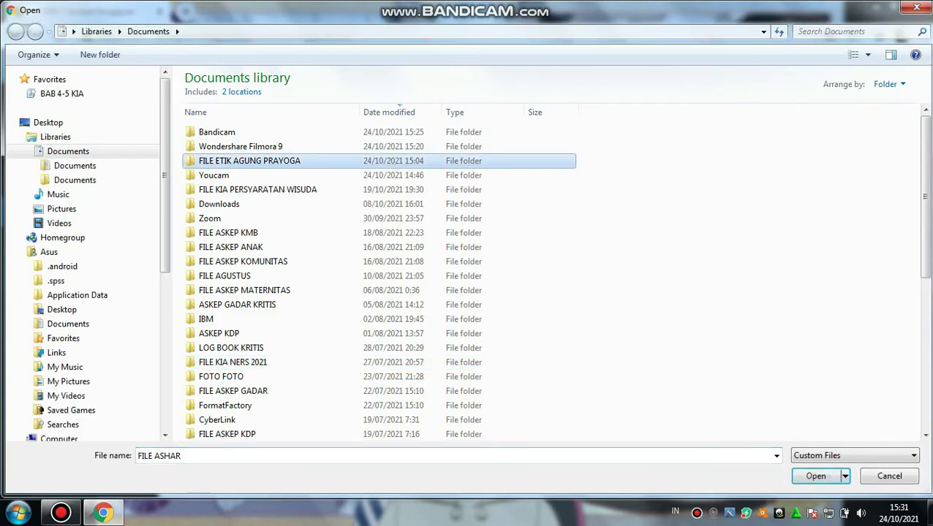
{"action": "key", "text": "Return"}
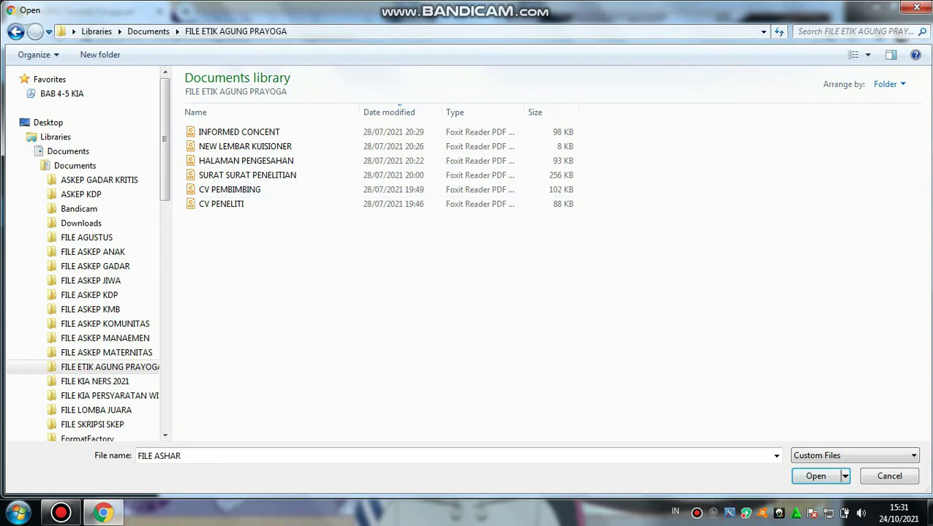
{"action": "left_click", "coordinate": [247, 174]}
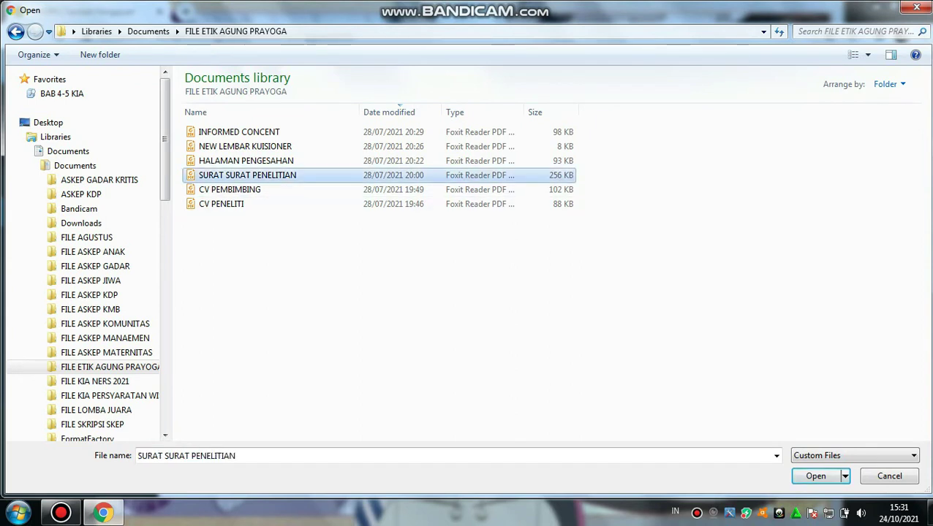
{"action": "left_click", "coordinate": [246, 160]}
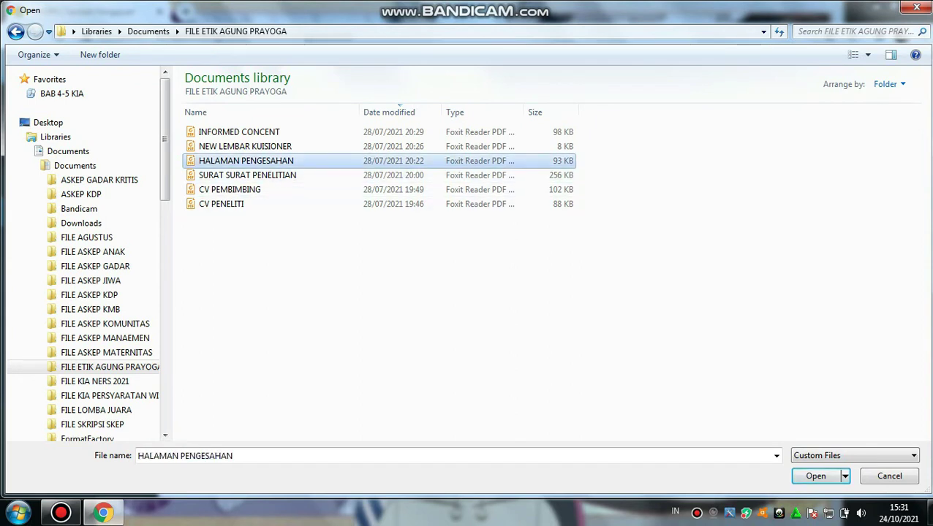
{"action": "key", "text": "Return"}
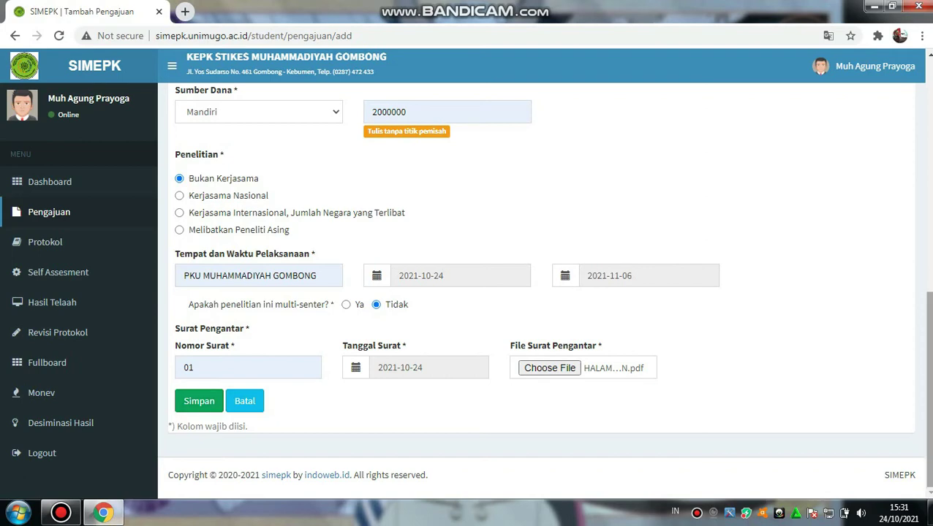
Return to the Protokol list showing the typhoid nursing protocol marked Diteruskan.
{"action": "scroll", "coordinate": [543, 288], "scroll_direction": "up", "scroll_amount": 8}
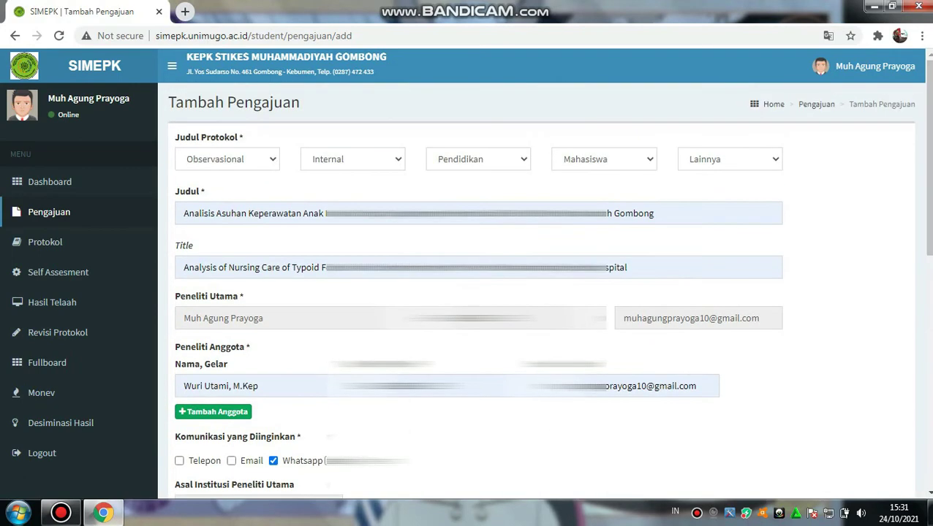
{"action": "left_click", "coordinate": [45, 242]}
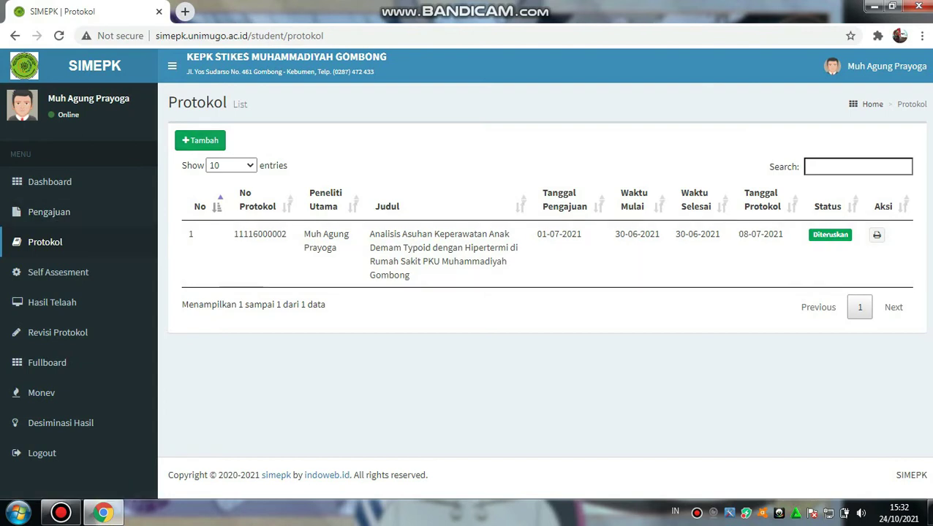
Start a new protocol submission and choose the protocol number before the research title.
{"action": "left_click", "coordinate": [200, 139]}
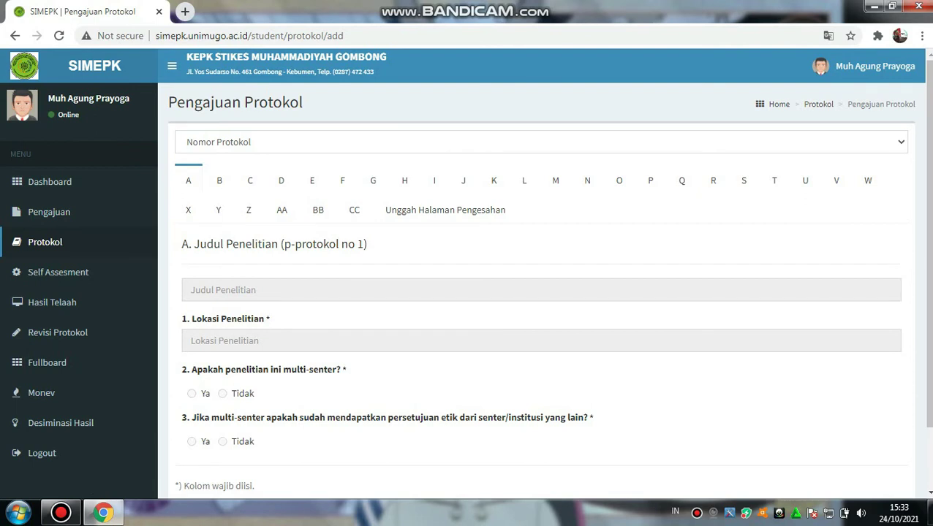
{"action": "left_click", "coordinate": [541, 142]}
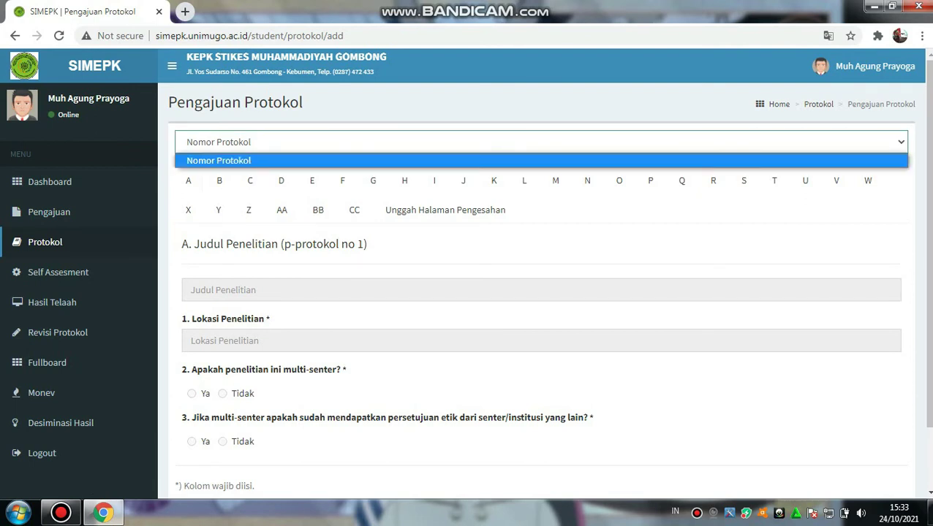
{"action": "key", "text": "Return"}
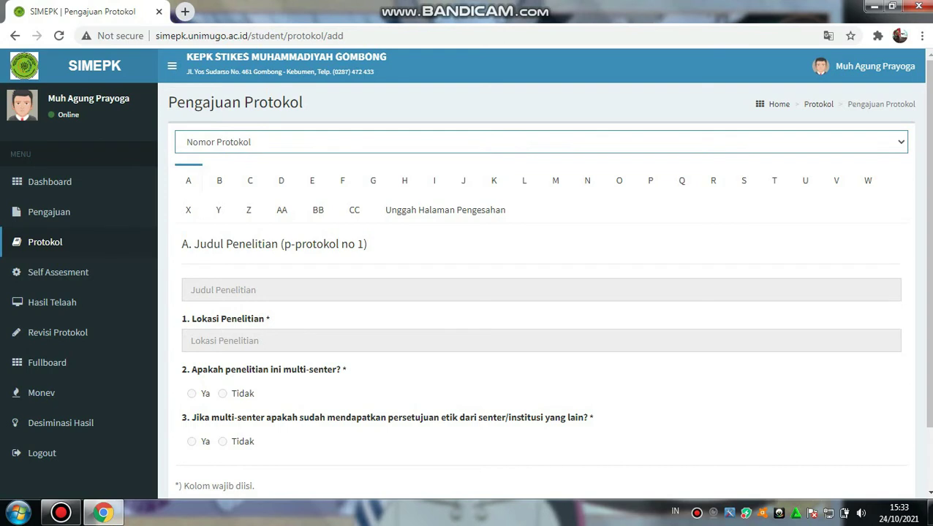
{"action": "key", "text": "space"}
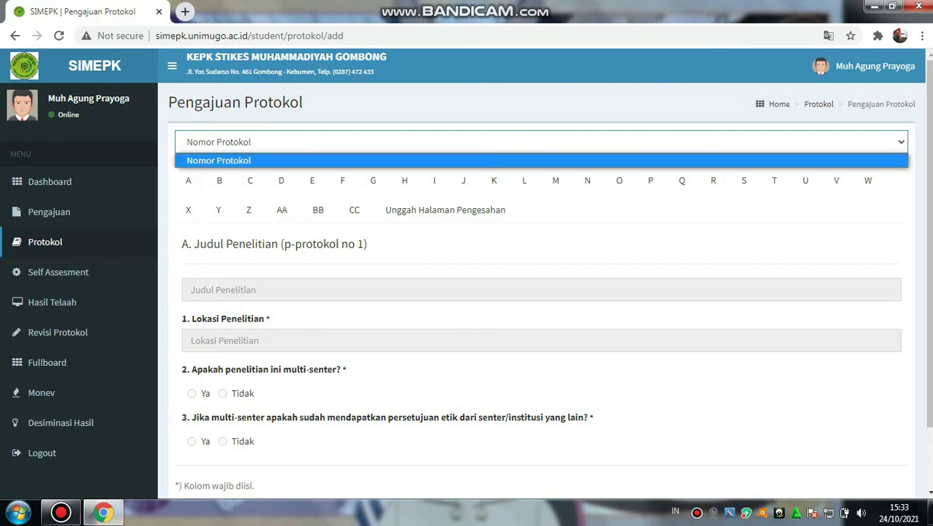
{"action": "key", "text": "Return"}
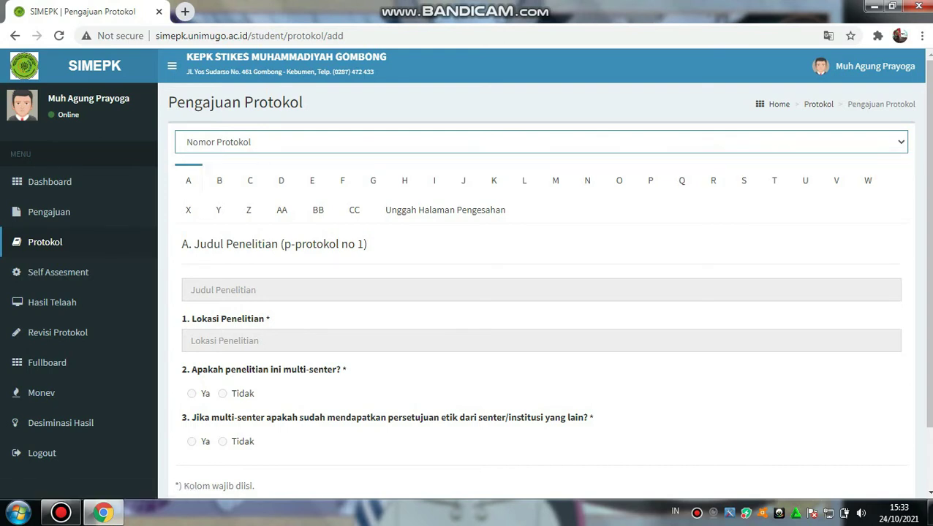
{"action": "left_click", "coordinate": [439, 290]}
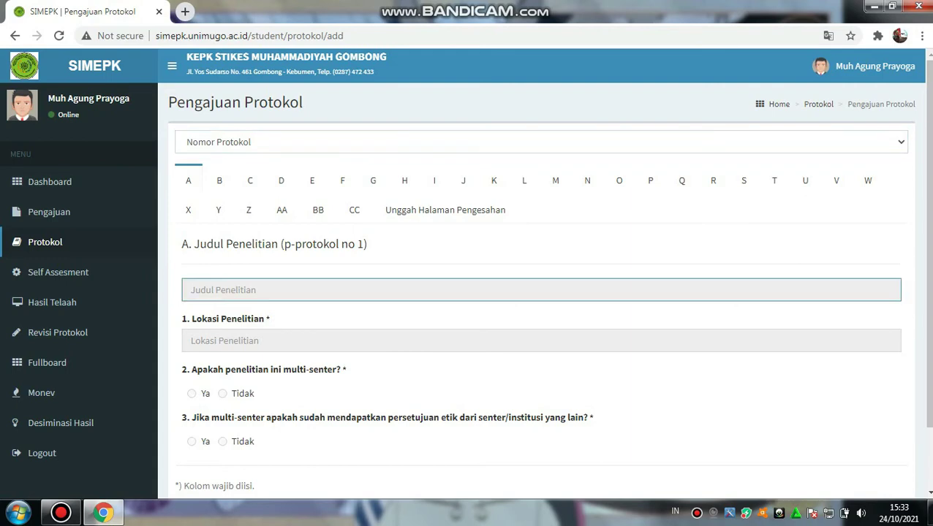
Go to section C, Ringkasan Protokol Penelitian, focus the summary field, and open Windows Explorer.
{"action": "left_click", "coordinate": [219, 181]}
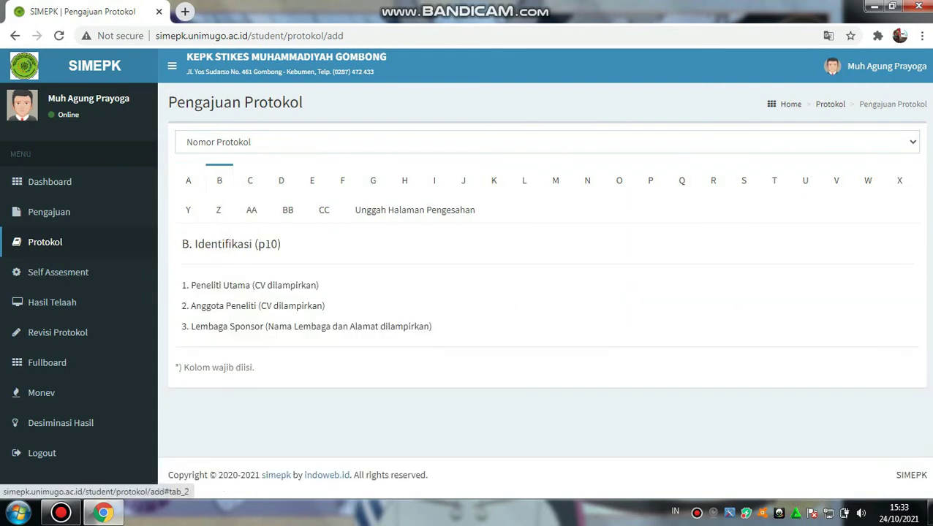
{"action": "left_click", "coordinate": [250, 180]}
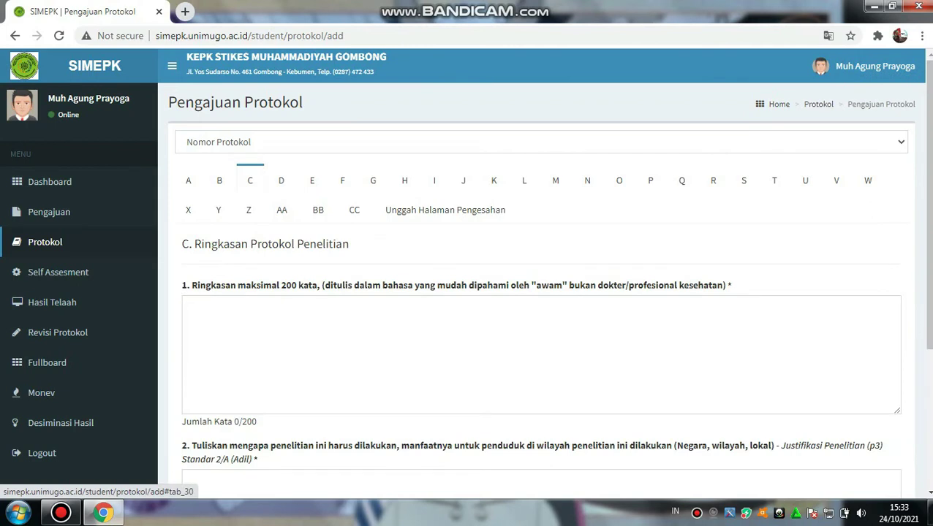
{"action": "scroll", "coordinate": [541, 292], "scroll_direction": "down", "scroll_amount": 1}
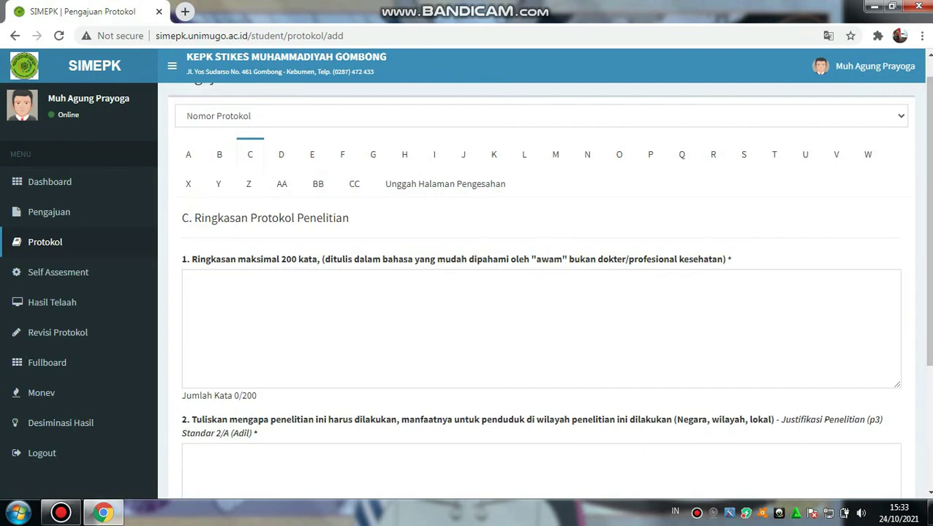
{"action": "left_click", "coordinate": [190, 280]}
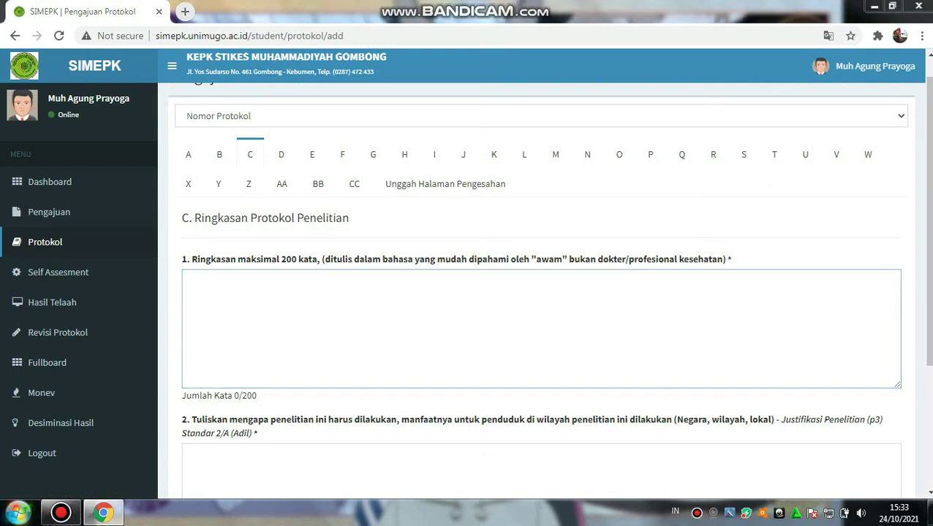
{"action": "key", "text": "super"}
{"action": "key", "text": "Escape"}
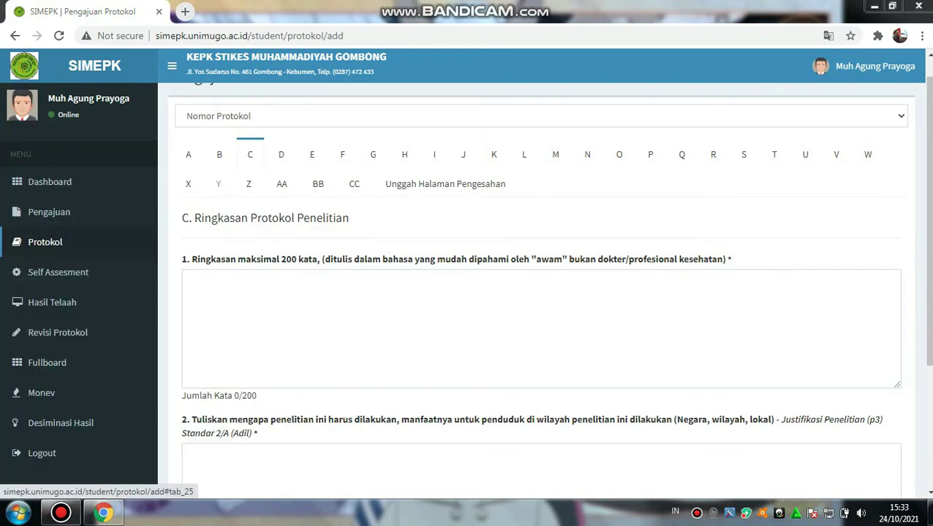
{"action": "key", "text": "super+e"}
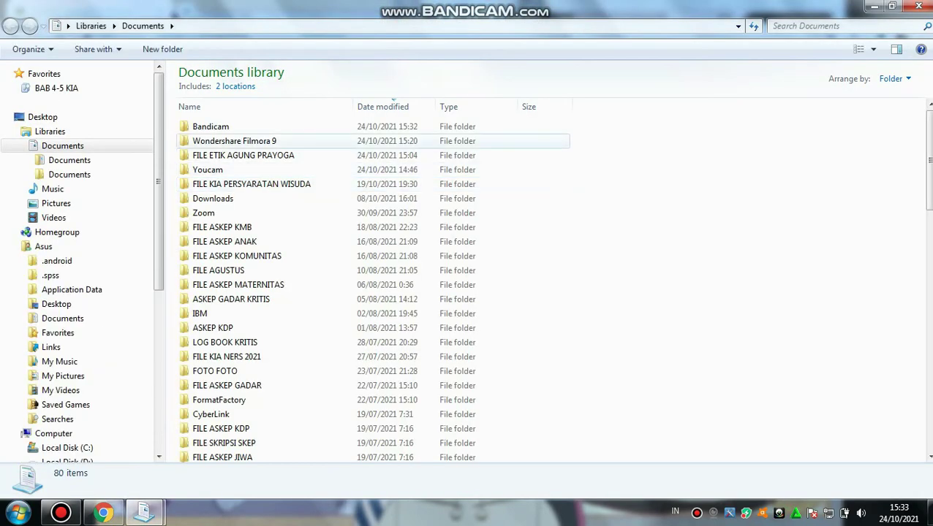
Open the ethics submission Word document from the ethics files folder in Documents.
{"action": "double_click", "coordinate": [242, 155]}
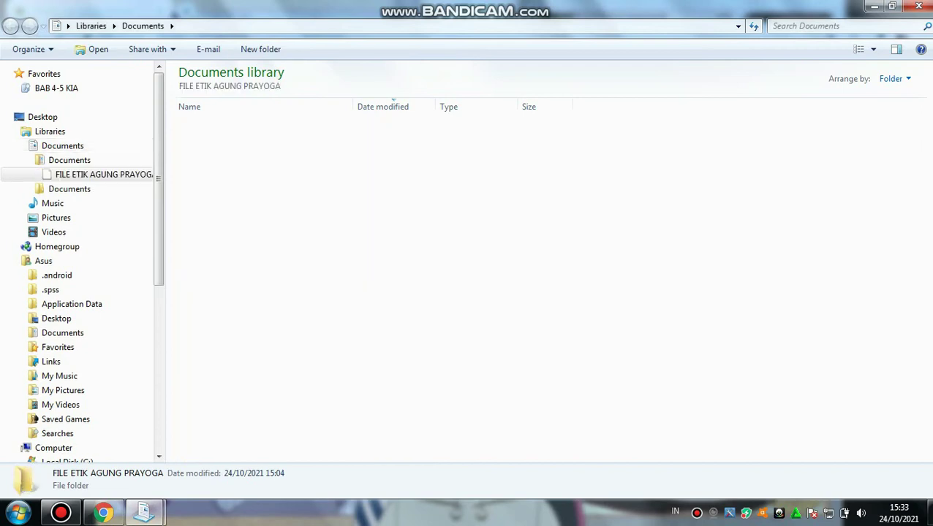
{"action": "left_click", "coordinate": [261, 127]}
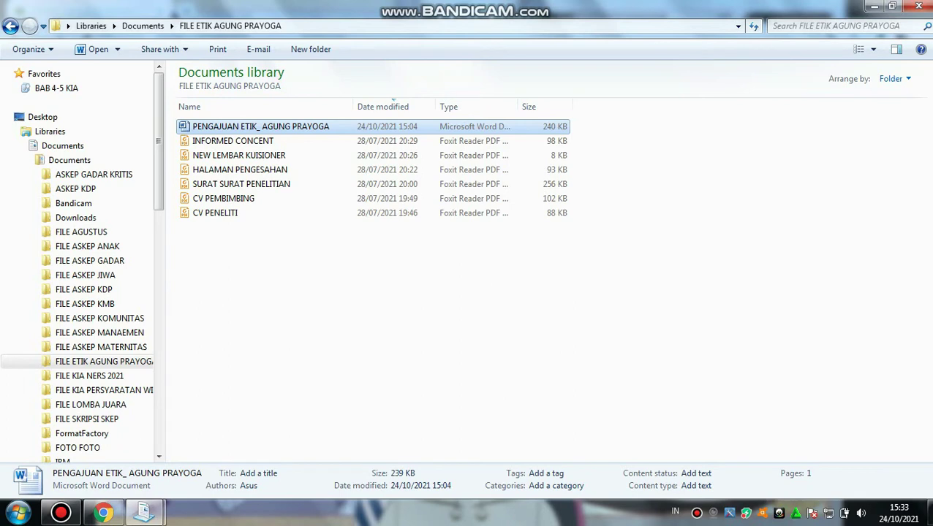
{"action": "key", "text": "Return"}
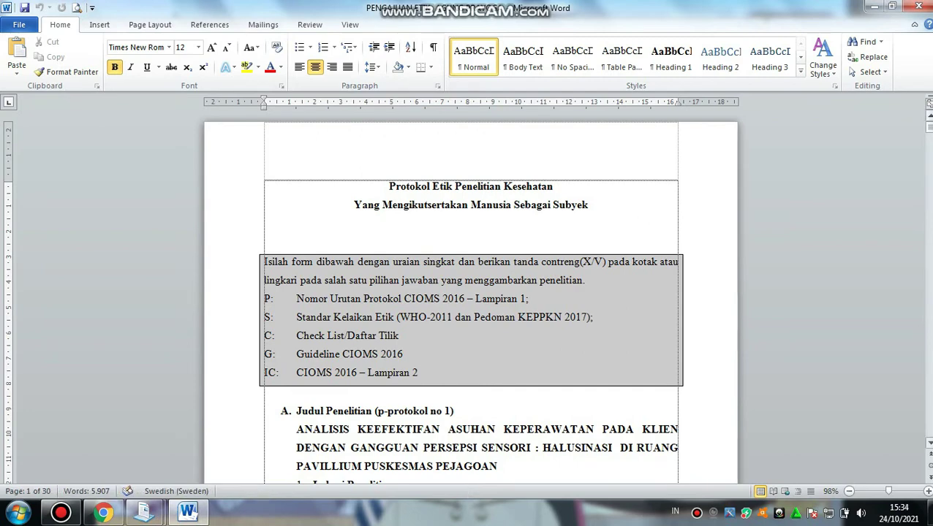
Copy the research summary paragraph under Ringkasan Protokol Penelitian in Word, then return to the SIMEPK form.
{"action": "left_click_drag", "start_coordinate": [928, 120], "coordinate": [929, 136]}
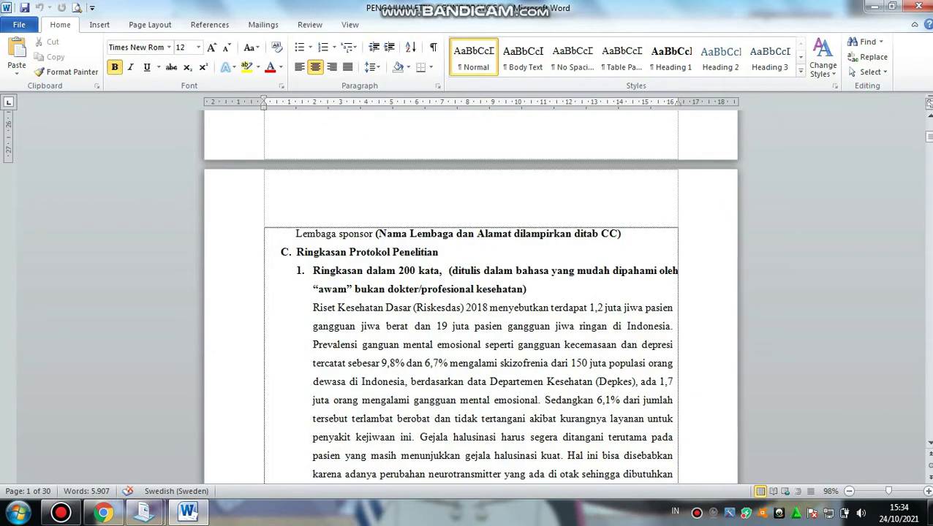
{"action": "left_click_drag", "start_coordinate": [296, 253], "coordinate": [442, 252]}
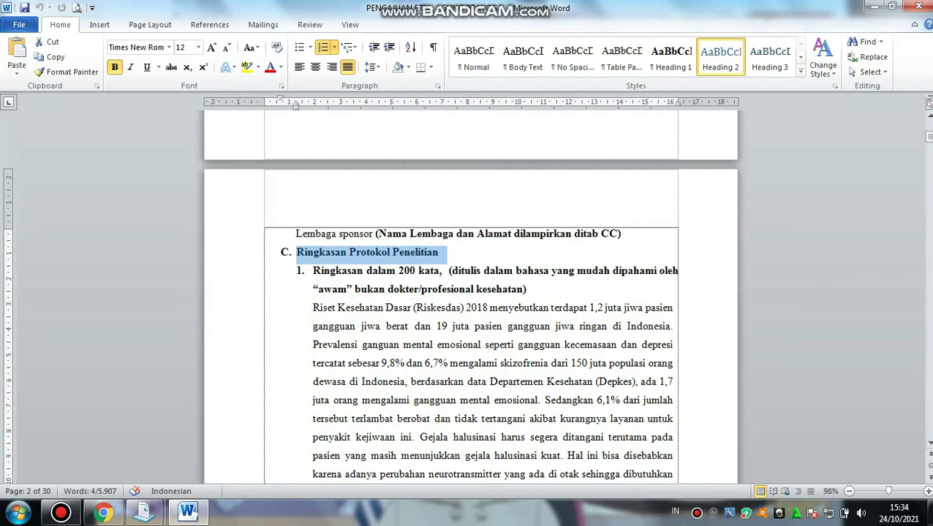
{"action": "left_click_drag", "start_coordinate": [313, 308], "coordinate": [421, 391]}
{"action": "key", "text": "ctrl+c"}
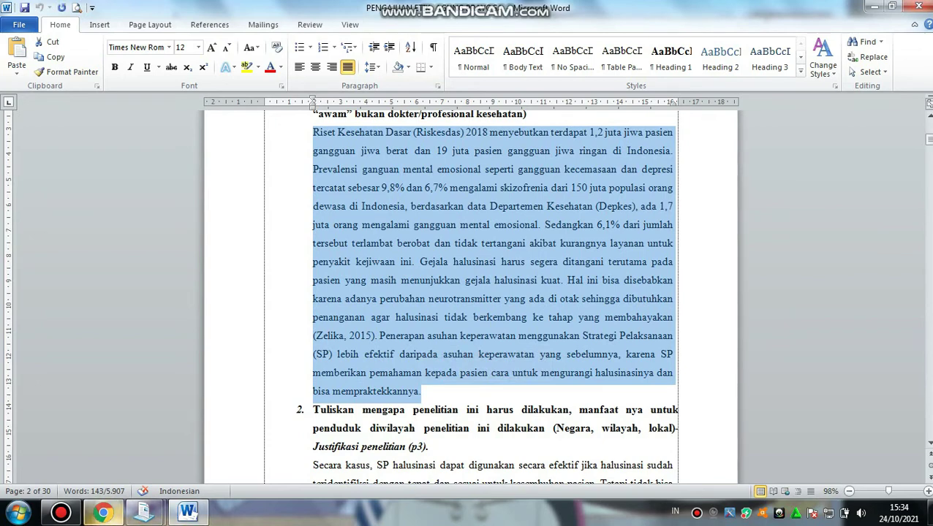
{"action": "left_click", "coordinate": [103, 513]}
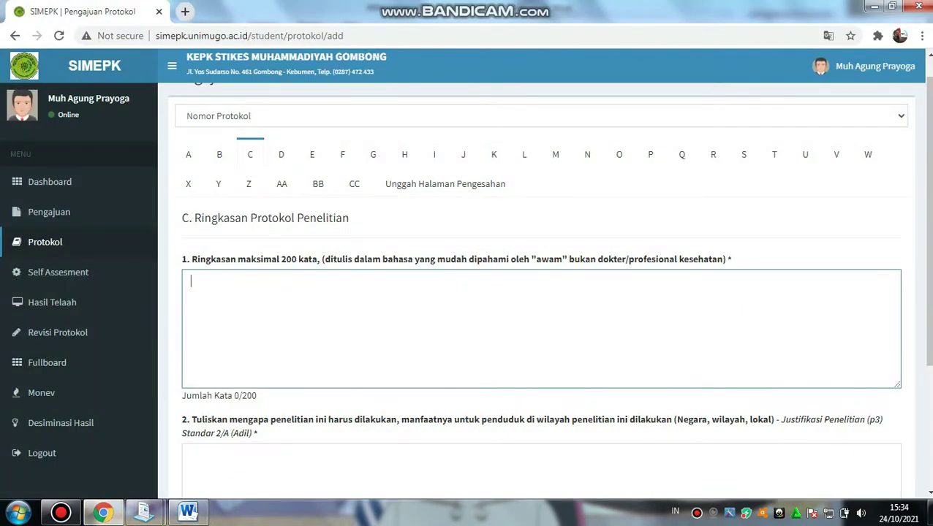
Paste the 143-word Riskesdas summary paragraph into section C's first field.
{"action": "key", "text": "ctrl+v"}
{"action": "scroll", "coordinate": [541, 307], "scroll_direction": "down", "scroll_amount": 2}
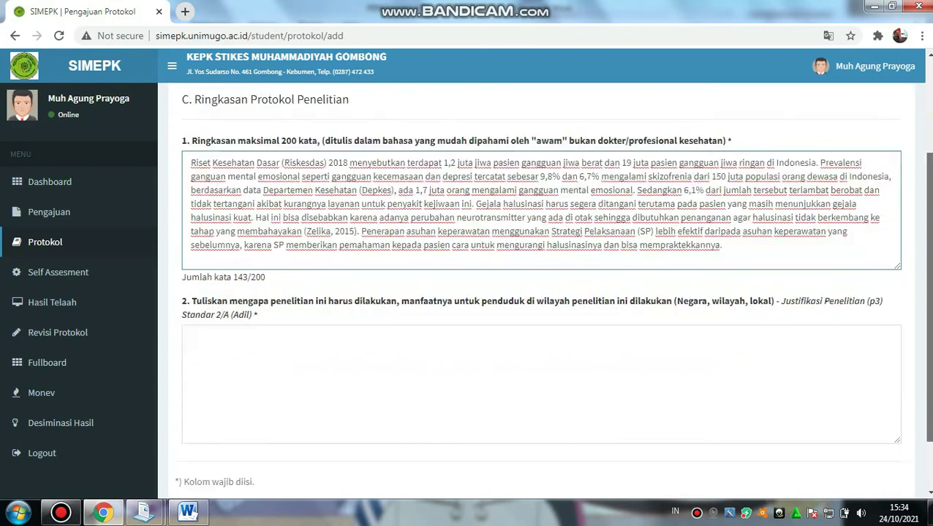
{"action": "left_click", "coordinate": [219, 300]}
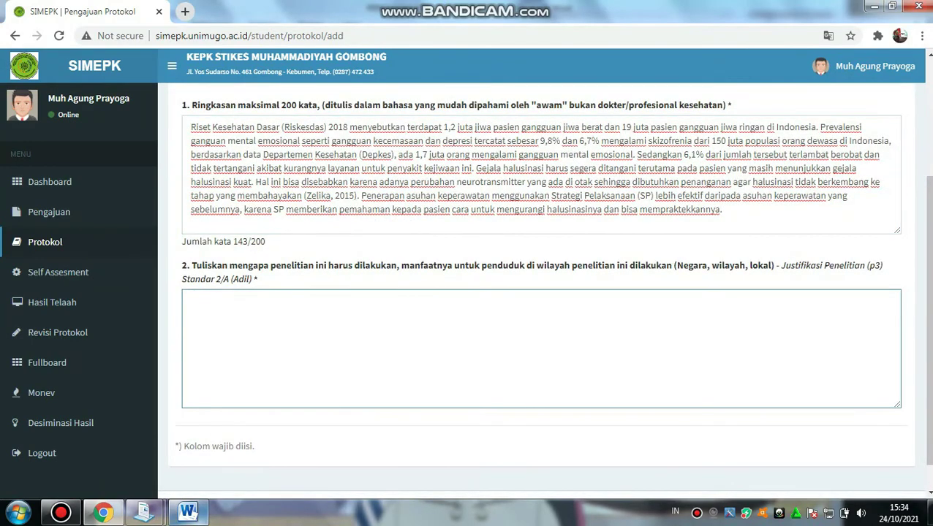
Copy the justification paragraphs from Word and paste them into section C's second field.
{"action": "left_click", "coordinate": [187, 513]}
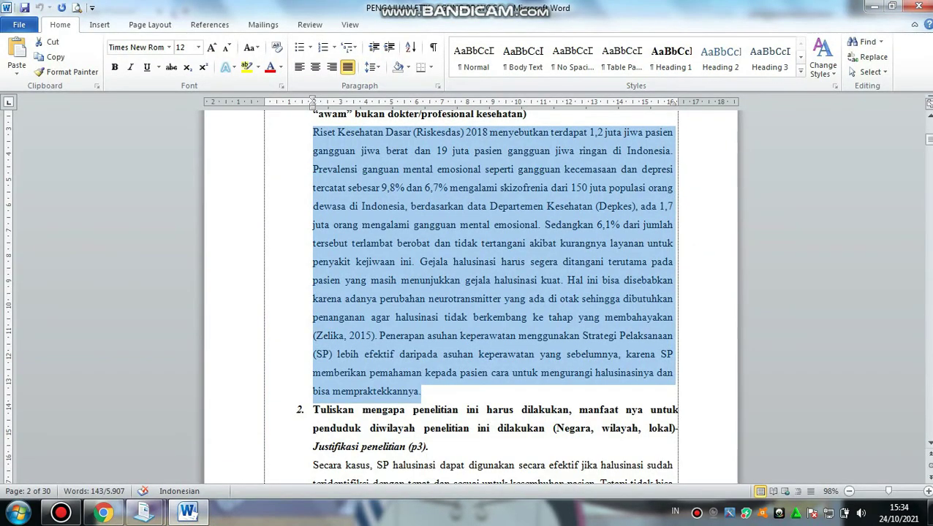
{"action": "left_click", "coordinate": [313, 465]}
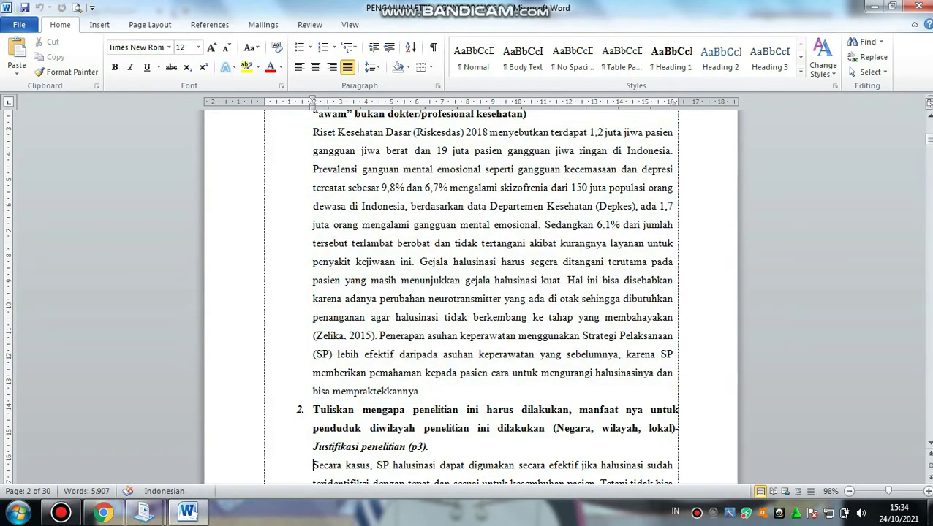
{"action": "key", "text": "ctrl+shift+Down"}
{"action": "key", "text": "ctrl+shift+Down"}
{"action": "key", "text": "ctrl+shift+Down"}
{"action": "key", "text": "ctrl+shift+Down"}
{"action": "key", "text": "ctrl+shift+Down"}
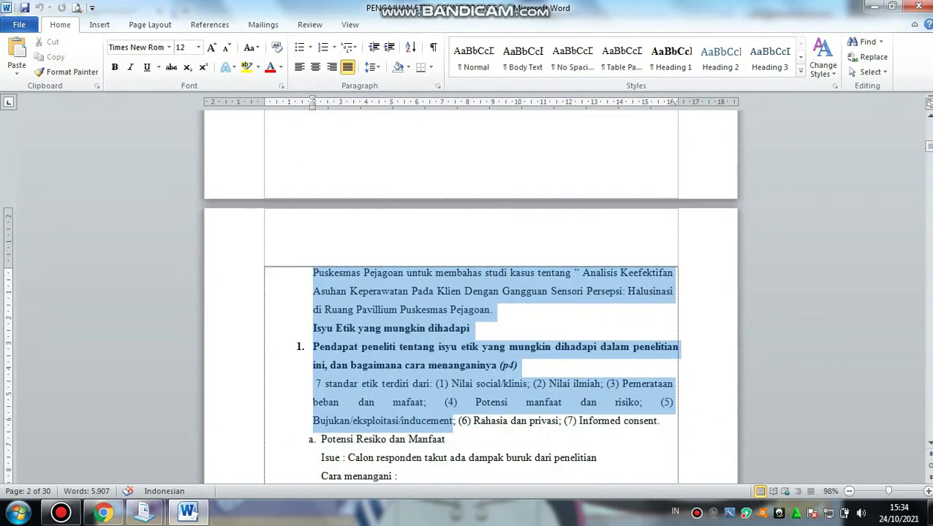
{"action": "key", "text": "ctrl+shift+Up"}
{"action": "key", "text": "ctrl+shift+Up"}
{"action": "key", "text": "ctrl+shift+Up"}
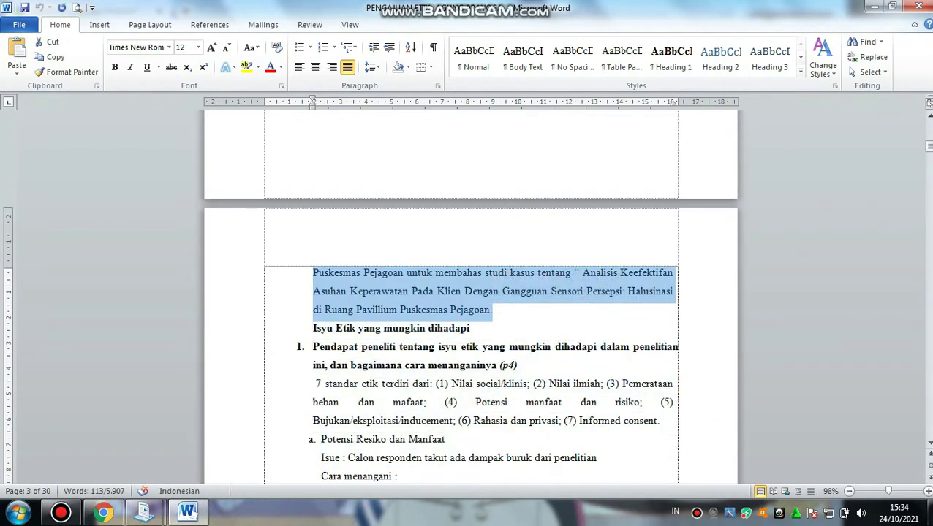
{"action": "left_click", "coordinate": [103, 512]}
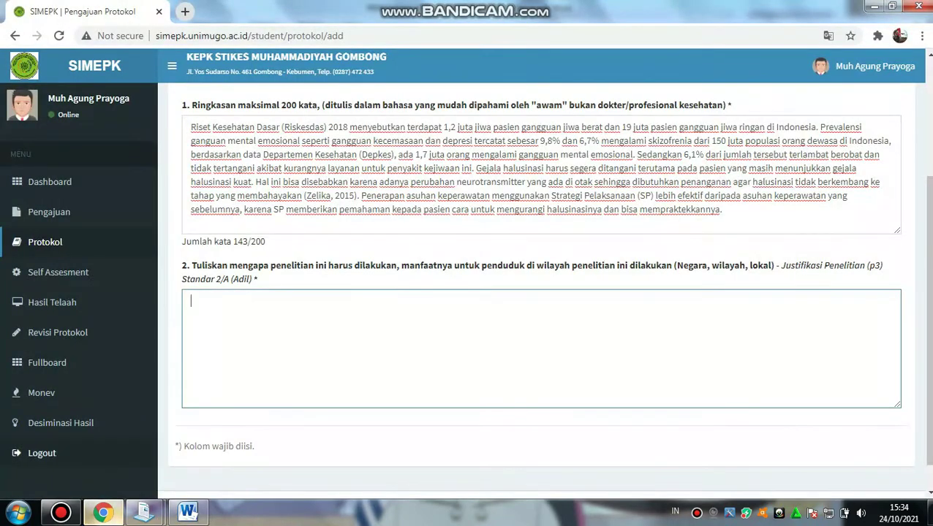
{"action": "type", "text": "Secara kasus, SP halusinasi dapat digunakan secara efektif jika halusinasi sudah teridentifiksi dengan tepat dan sesuai untuk kesembuhan pasien. Tetapi tidak bisa disamakan mengenai keefektifan waktu tiap pasien tergantung tahapan halusinasi dan tergantung pengaplikasian oleh perawat sudah maksimal atau belum. Hal tersebut sesuai dengan penelitian oleh Evie Sulahyuningsih tahun 2016 yang berjudul Pengalaman Perawat Dalam Mengimplementasikan Strategi Pelaksanaan (Sp) Tindakan Keperawatan Pada Pasien Halusinasi Di Rumah Sakit Jiwa Daerah Surakarta.. Berdasarkan uraian yang sudah disampaikan diatas, peneliti berminat menganalisis keefektifan asuhan keperawatan kepada pasien gangguan jiwa dengan halusinasi di Puskesmas Pejagoan untuk membahas studi kasus tentang \" Analisis Keefektifan Asuhan Keperawatan Pada Klien Dengan Gangguan Sensori Persepsi: Halusinasi di Ruang Pavillium Puskesmas Pejagoan."}
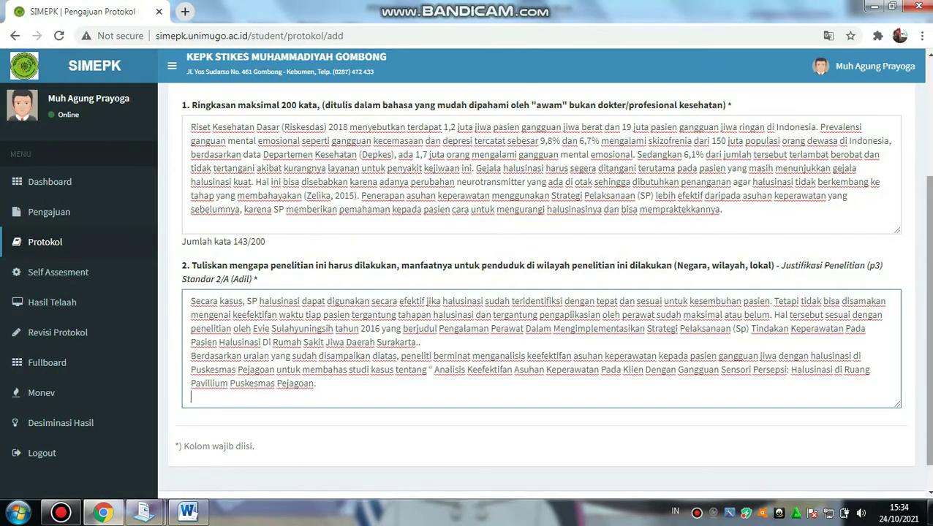
{"action": "scroll", "coordinate": [281, 183], "scroll_direction": "up", "scroll_amount": 3}
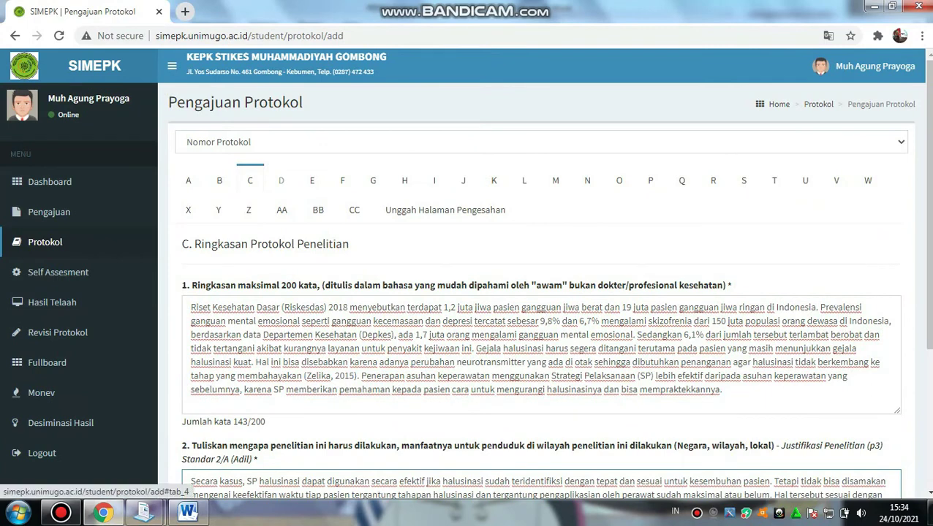
Move through sections D to AA to reach BB Daftar Pustaka's empty reference field.
{"action": "left_click", "coordinate": [280, 180]}
{"action": "left_click", "coordinate": [312, 180]}
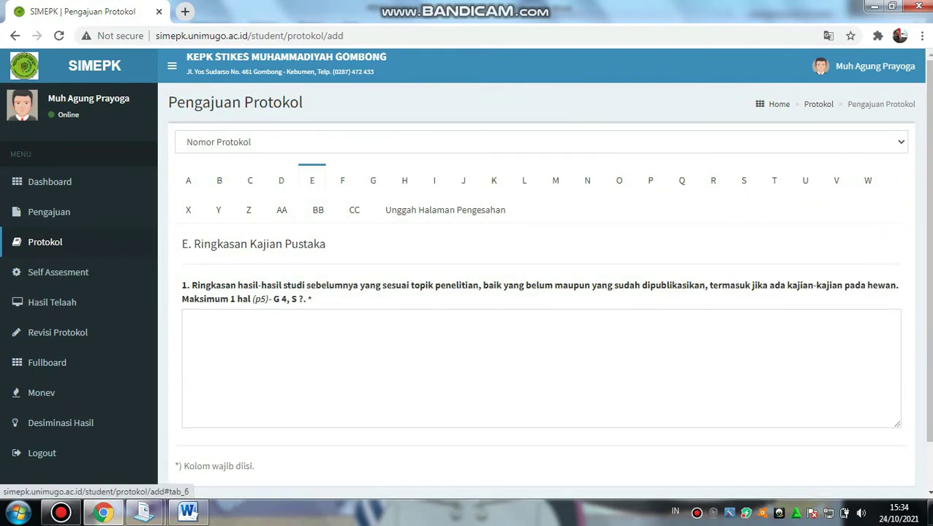
{"action": "left_click", "coordinate": [342, 181]}
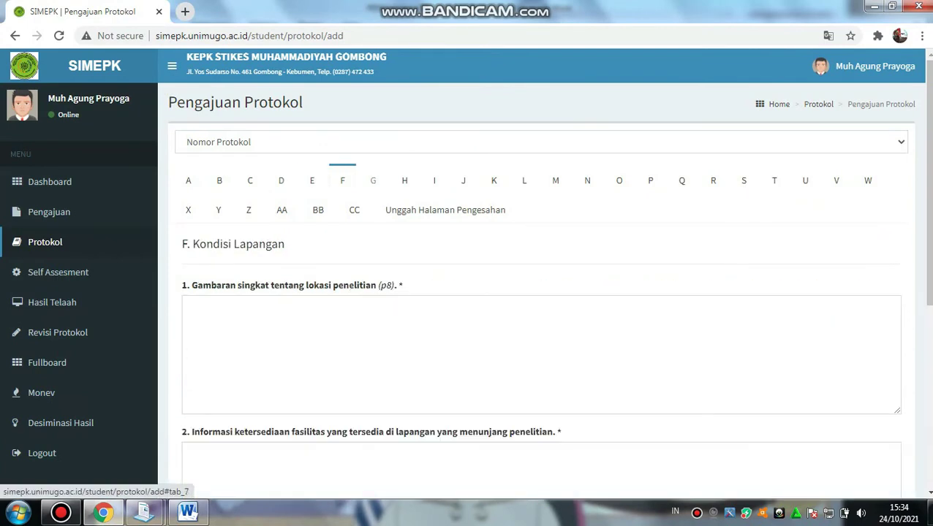
{"action": "left_click", "coordinate": [372, 181]}
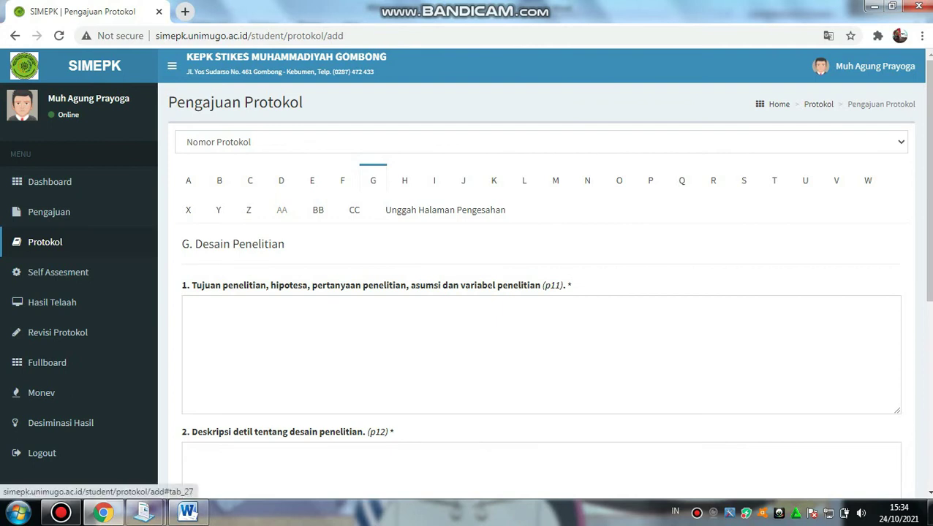
{"action": "left_click", "coordinate": [282, 210]}
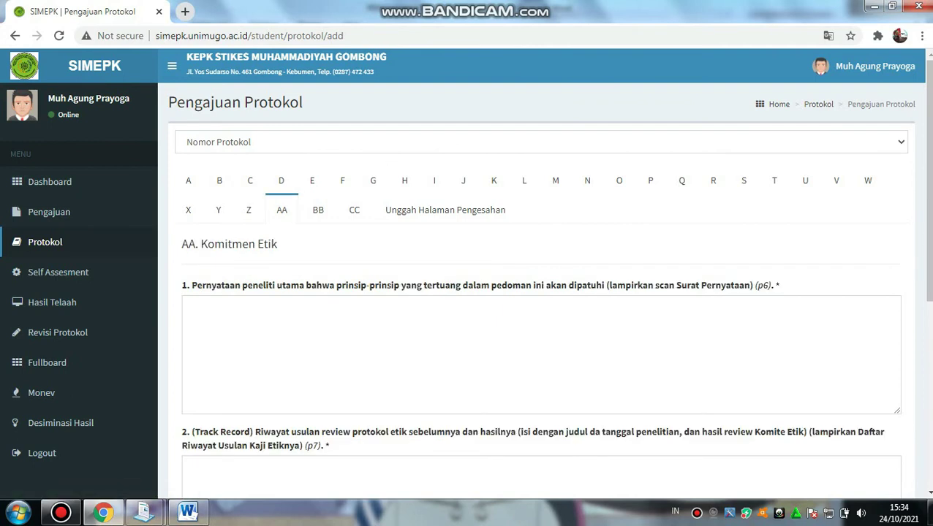
{"action": "left_click", "coordinate": [318, 210]}
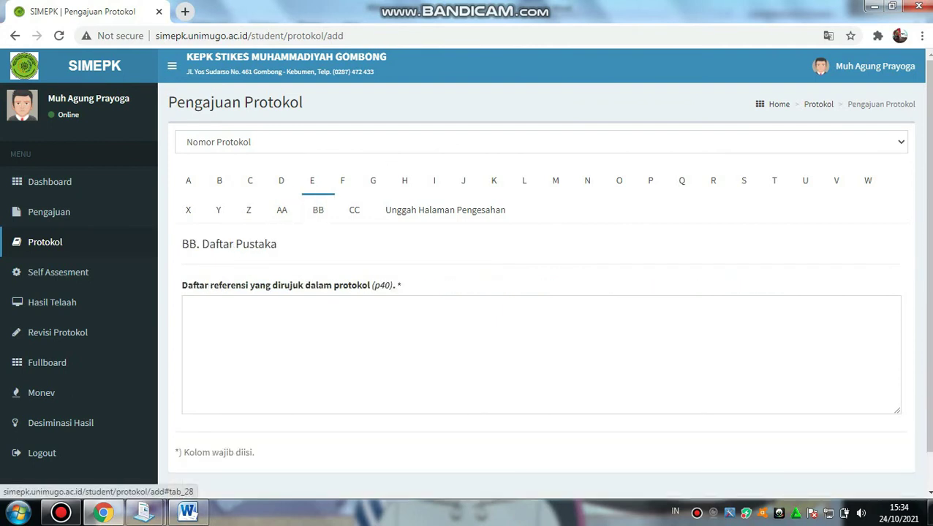
{"action": "left_click", "coordinate": [256, 351]}
Copy the reference list from the Word draft and paste it into Daftar Pustaka.
{"action": "left_click", "coordinate": [188, 511]}
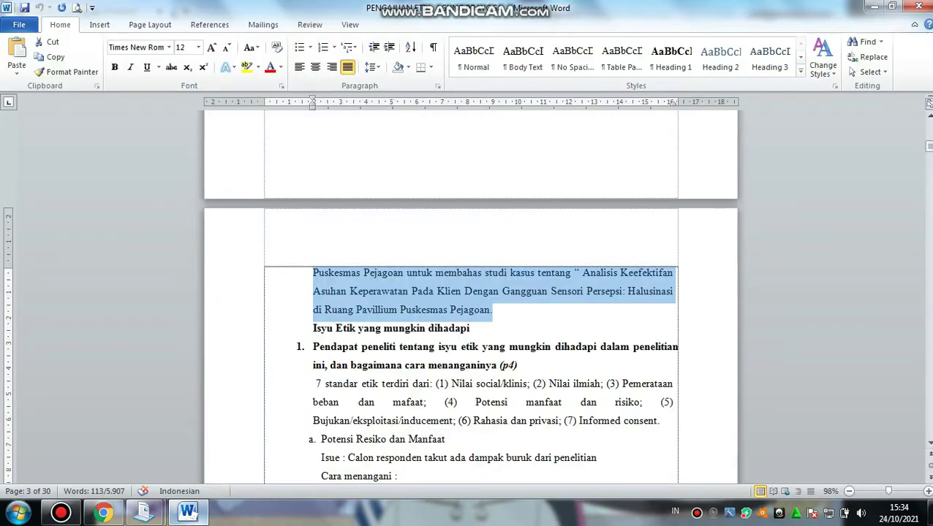
{"action": "left_click_drag", "start_coordinate": [927, 146], "coordinate": [927, 273]}
{"action": "key", "text": "shift+Down"}
{"action": "key", "text": "shift+Down"}
{"action": "key", "text": "shift+Down"}
{"action": "key", "text": "shift+Down"}
{"action": "key", "text": "shift+Down"}
{"action": "key", "text": "shift+Down"}
{"action": "key", "text": "shift+Down"}
{"action": "key", "text": "shift+Down"}
{"action": "key", "text": "shift+Down"}
{"action": "key", "text": "shift+Down"}
{"action": "key", "text": "shift+Down"}
{"action": "key", "text": "shift+Down"}
{"action": "key", "text": "shift+Down"}
{"action": "key", "text": "shift+Down"}
{"action": "key", "text": "shift+Down"}
{"action": "key", "text": "shift+Down"}
{"action": "key", "text": "shift+Down"}
{"action": "key", "text": "shift+Down"}
{"action": "key", "text": "shift+Down"}
{"action": "key", "text": "shift+Down"}
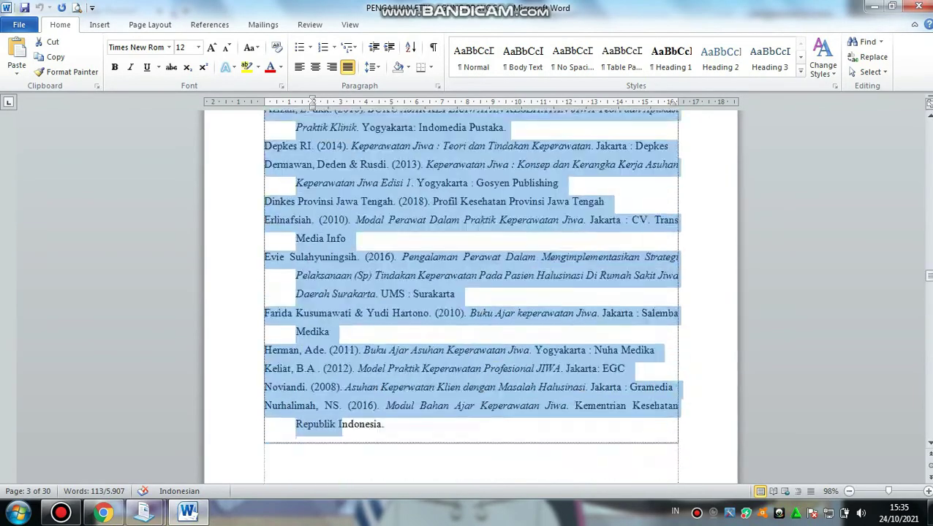
{"action": "key", "text": "Up"}
{"action": "key", "text": "shift+Down"}
{"action": "key", "text": "shift+Down"}
{"action": "key", "text": "shift+Down"}
{"action": "key", "text": "shift+Down"}
{"action": "key", "text": "shift+Down"}
{"action": "key", "text": "shift+Down"}
{"action": "key", "text": "shift+Down"}
{"action": "key", "text": "shift+Down"}
{"action": "key", "text": "shift+Down"}
{"action": "key", "text": "shift+Down"}
{"action": "key", "text": "shift+Down"}
{"action": "key", "text": "shift+Down"}
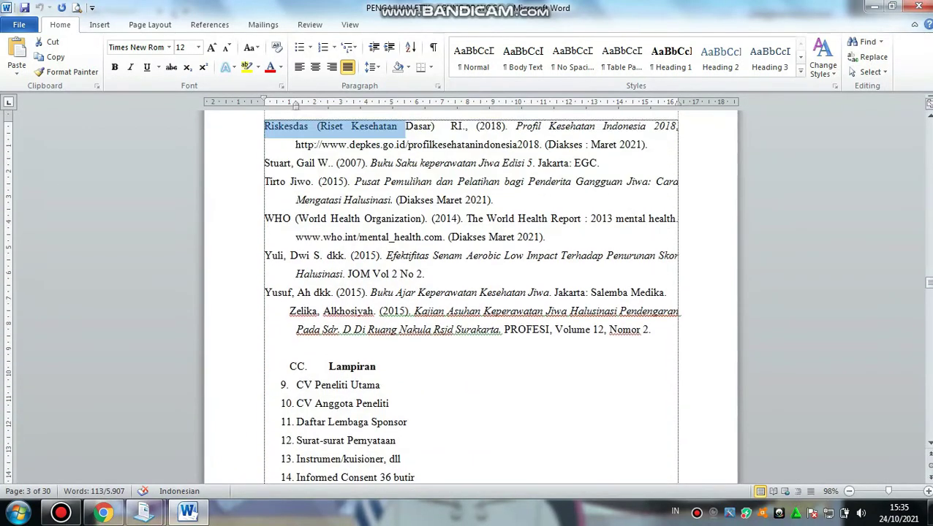
{"action": "key", "text": "shift+Up"}
{"action": "key", "text": "shift+Up"}
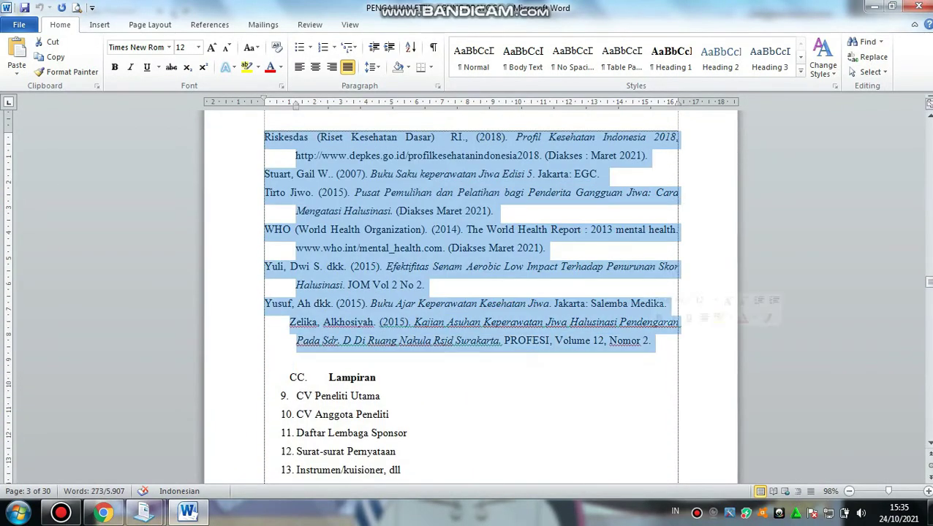
{"action": "key", "text": "ctrl+c"}
{"action": "left_click", "coordinate": [103, 513]}
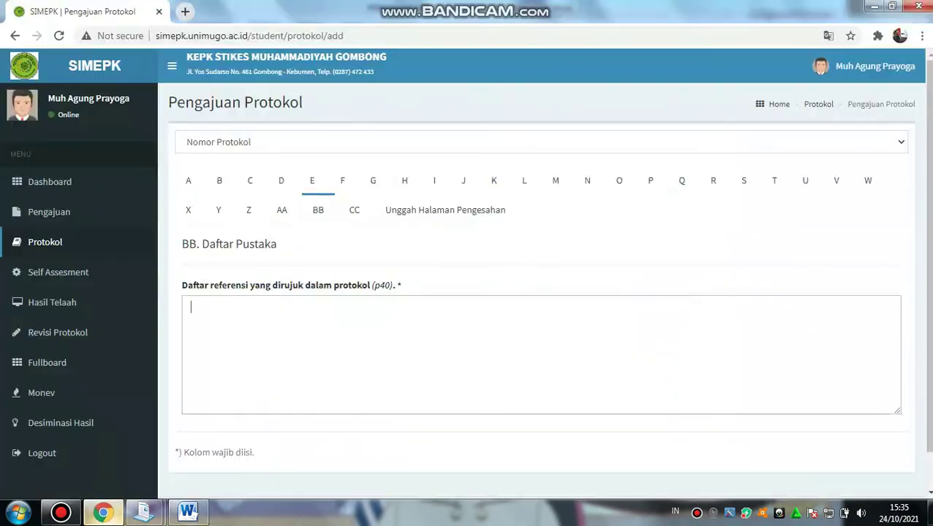
{"action": "key", "text": "ctrl+v"}
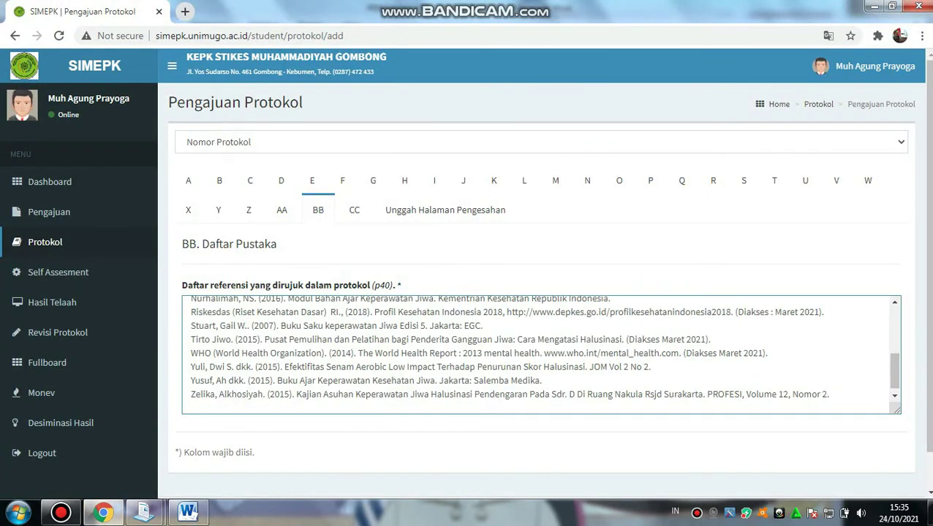
{"action": "left_click", "coordinate": [354, 210]}
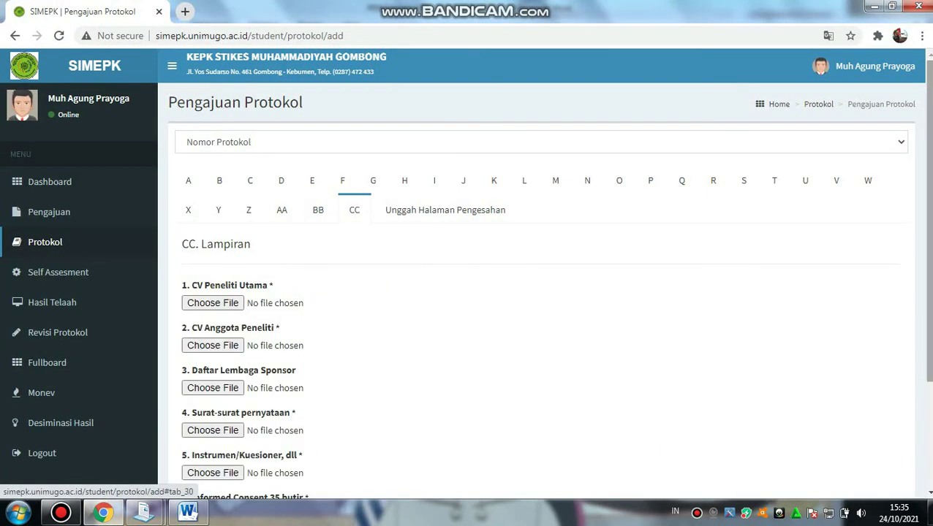
Attach CV PENELITI to CV Peneliti Utama and CV PEMBIMBING to CV Anggota Peneliti.
{"action": "scroll", "coordinate": [541, 293], "scroll_direction": "down", "scroll_amount": 2}
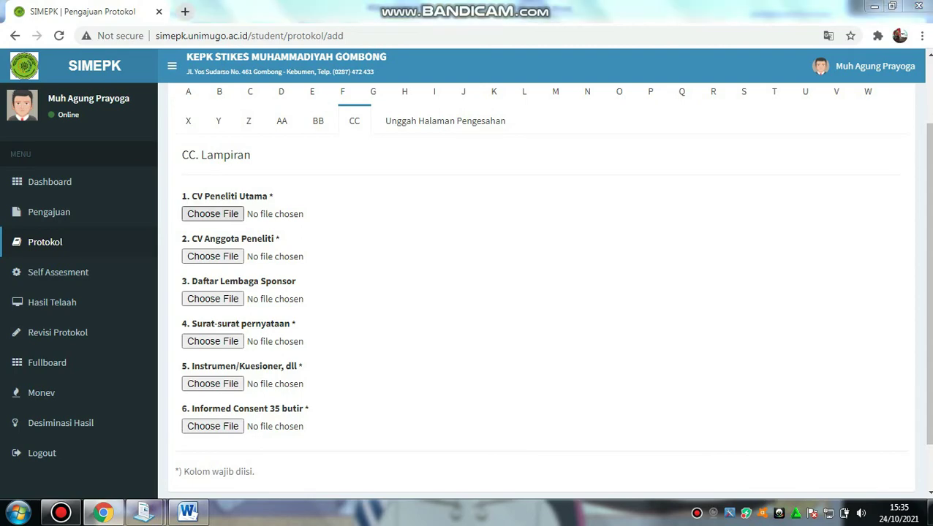
{"action": "left_click", "coordinate": [213, 256]}
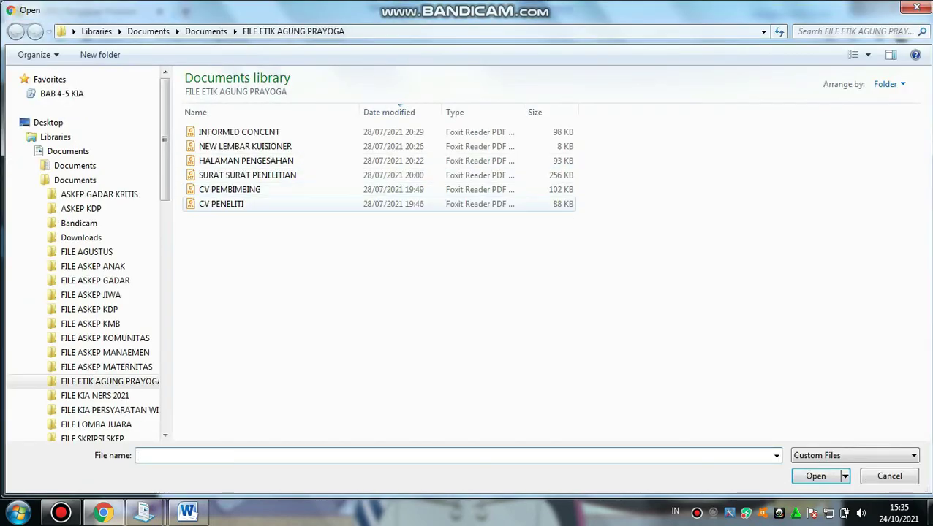
{"action": "left_click", "coordinate": [221, 204]}
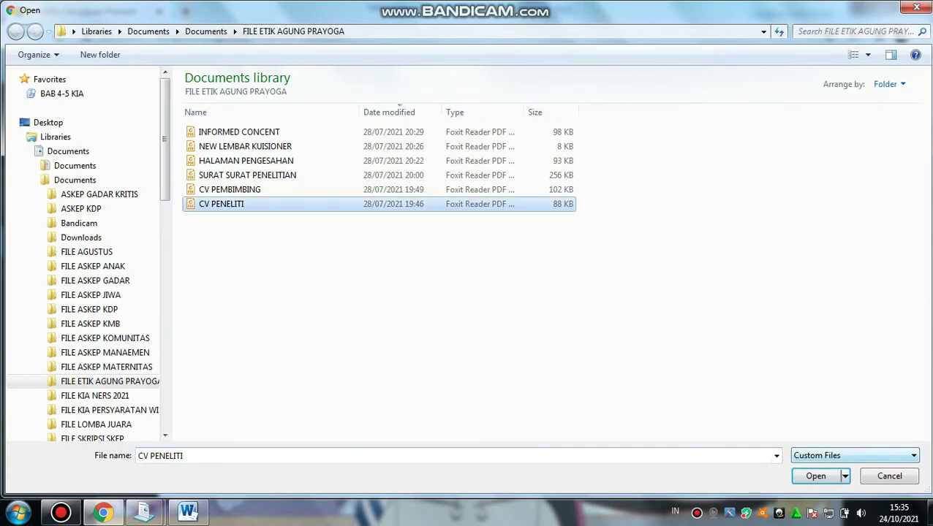
{"action": "key", "text": "Return"}
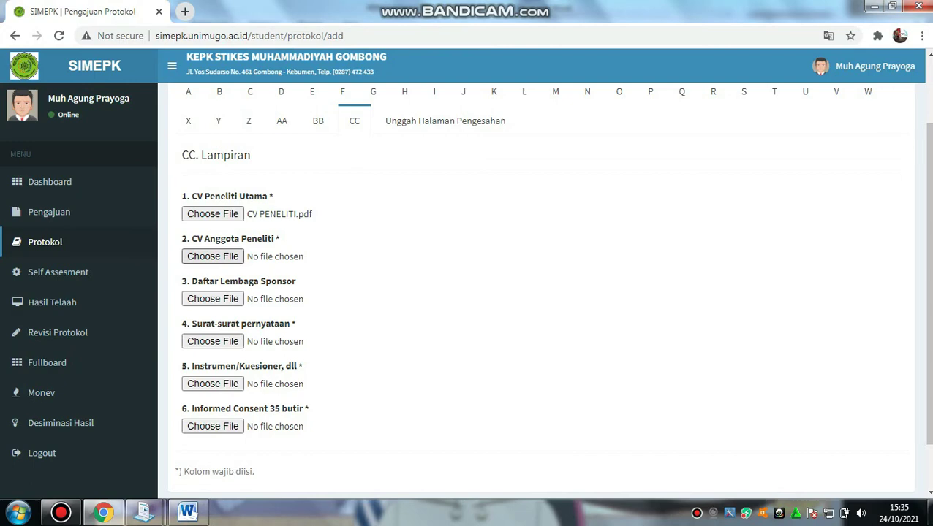
{"action": "left_click", "coordinate": [212, 255]}
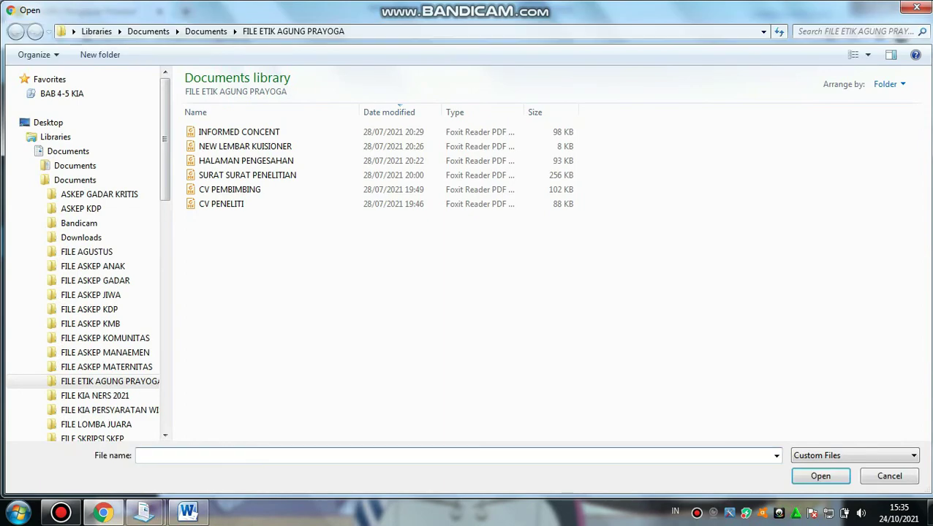
{"action": "left_click", "coordinate": [230, 190]}
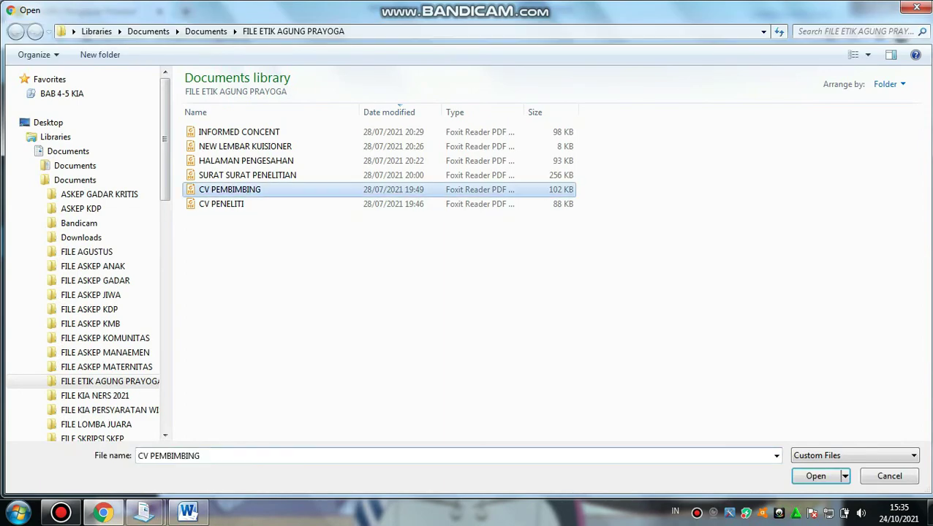
{"action": "double_click", "coordinate": [229, 189]}
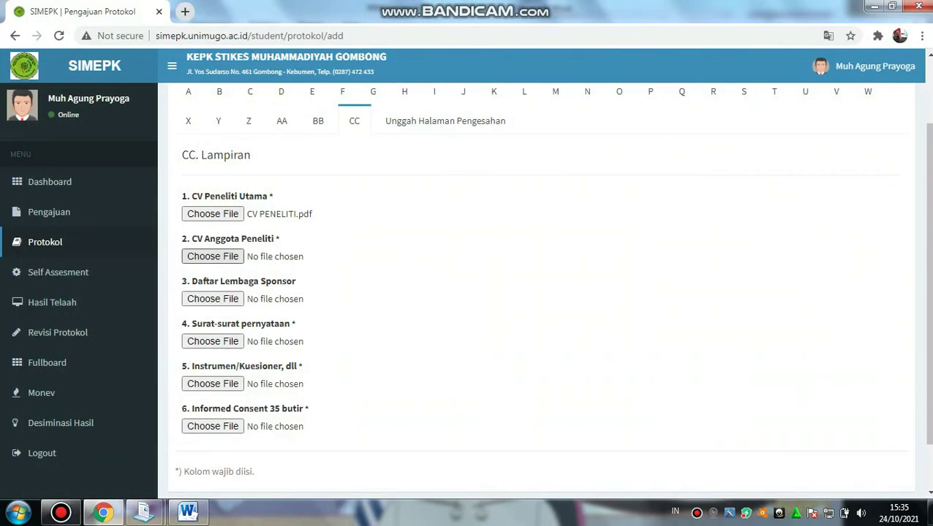
Attach SURAT SURAT PENELITIAN, NEW LEMBAR KUISIONER and INFORMED CONCENT PDFs to their Lampiran items.
{"action": "scroll", "coordinate": [541, 292], "scroll_direction": "down", "scroll_amount": 1}
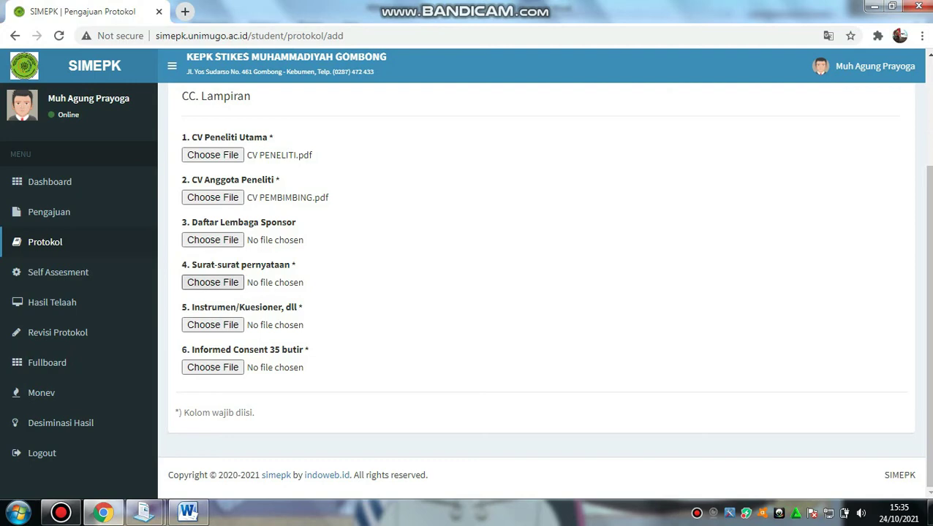
{"action": "left_click", "coordinate": [213, 282]}
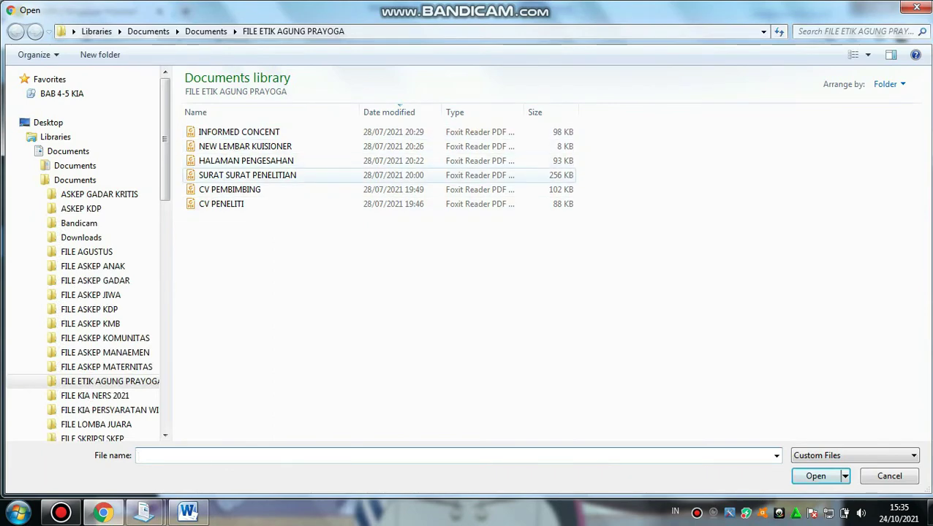
{"action": "left_click", "coordinate": [247, 175]}
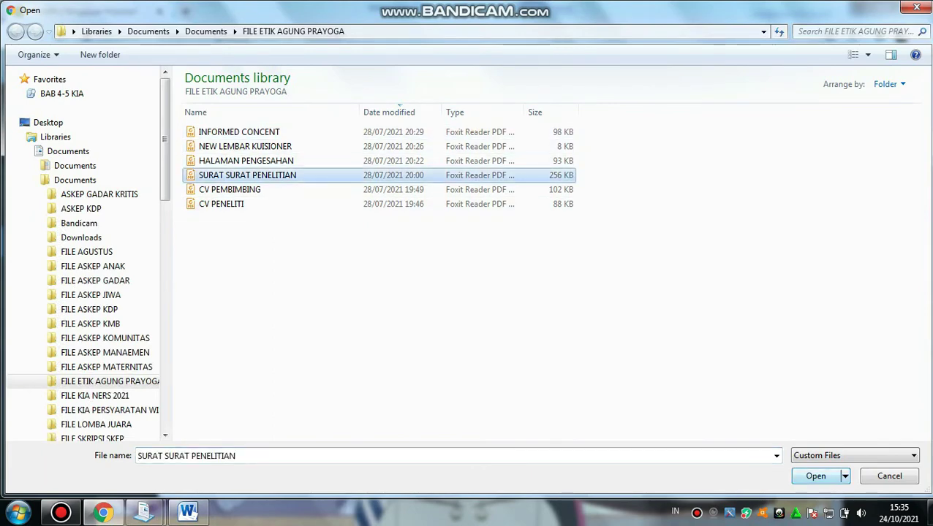
{"action": "key", "text": "Return"}
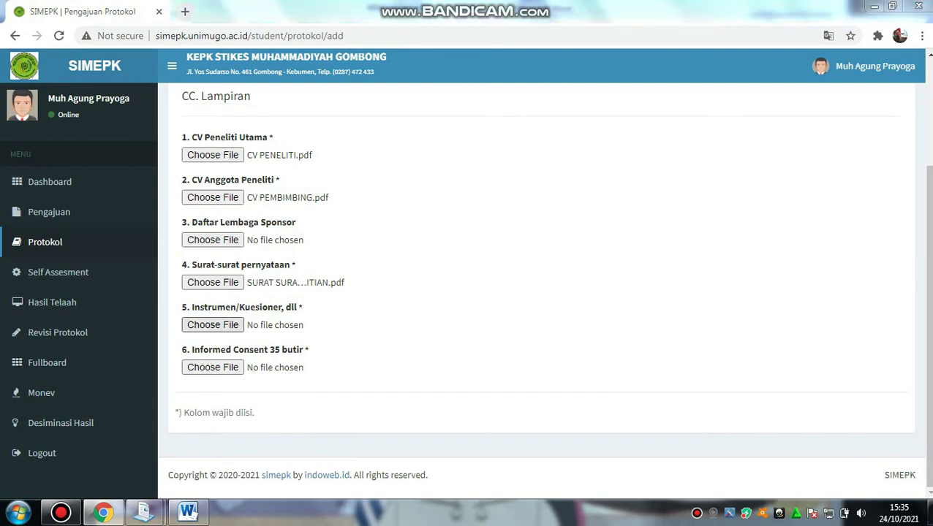
{"action": "key", "text": "space"}
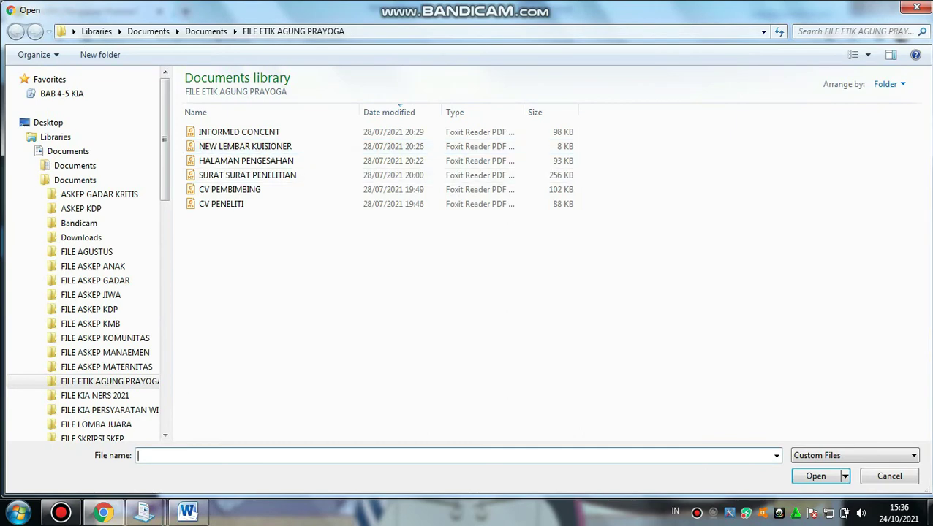
{"action": "left_click", "coordinate": [245, 146]}
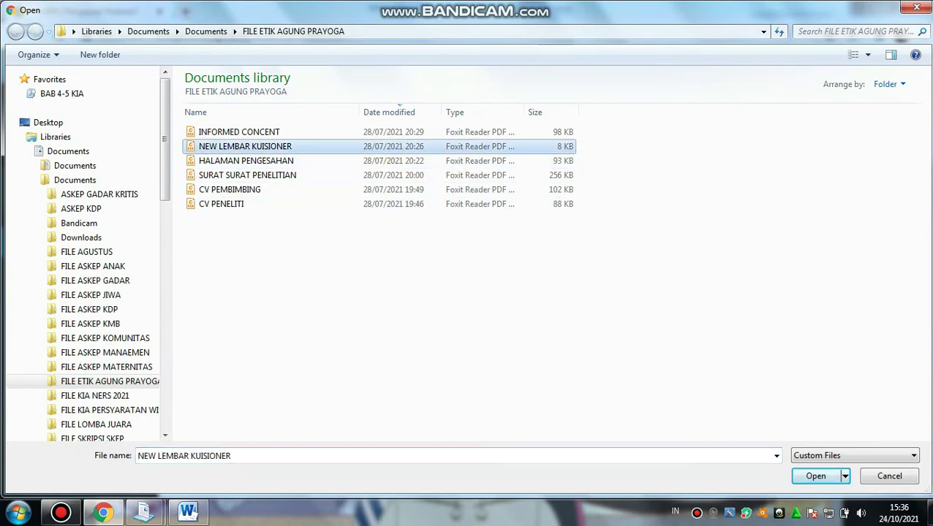
{"action": "left_click", "coordinate": [816, 476]}
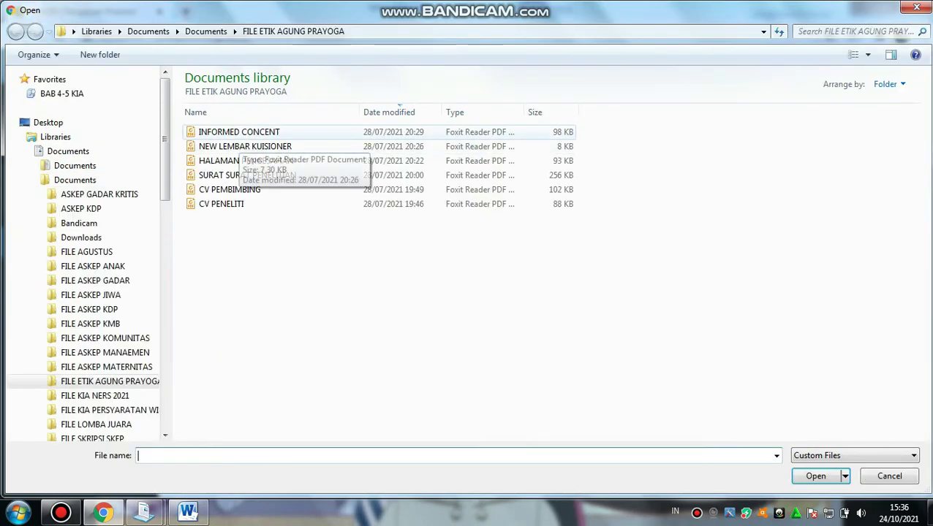
{"action": "left_click", "coordinate": [234, 132]}
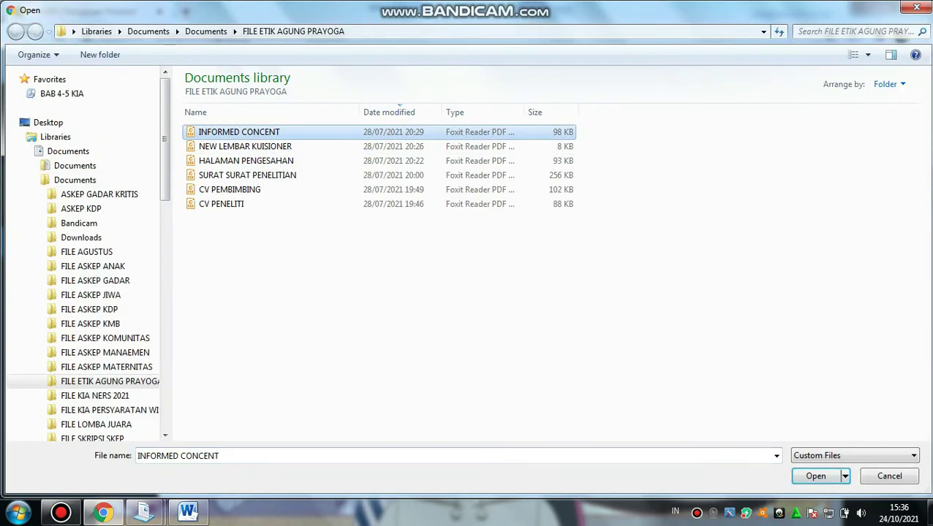
{"action": "key", "text": "Return"}
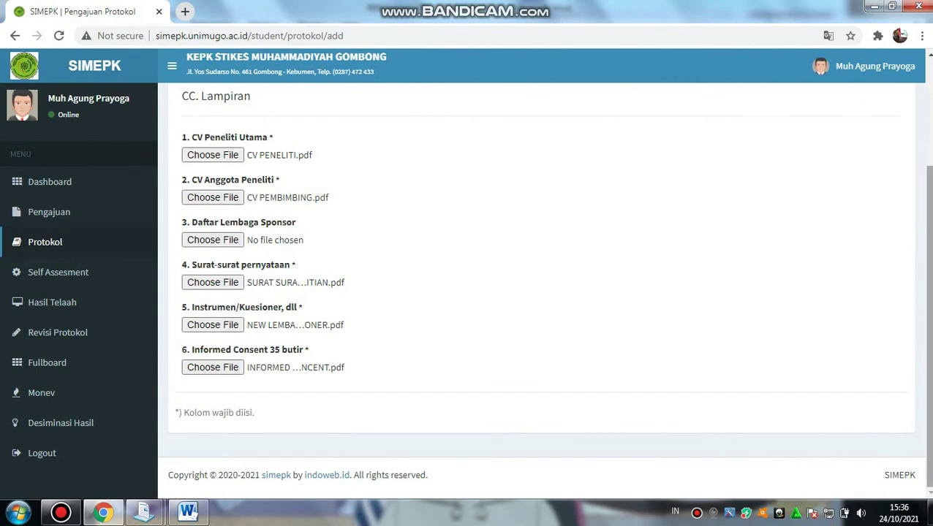
{"action": "scroll", "coordinate": [543, 293], "scroll_direction": "up", "scroll_amount": 3}
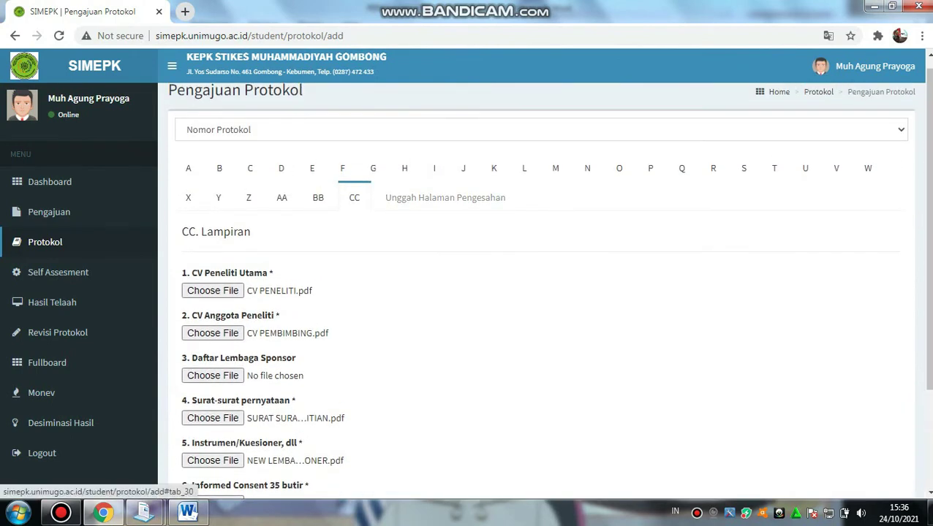
Upload HALAMAN PENGESAHAN as the approval page, then go to the Pengajuan list.
{"action": "left_click", "coordinate": [475, 197]}
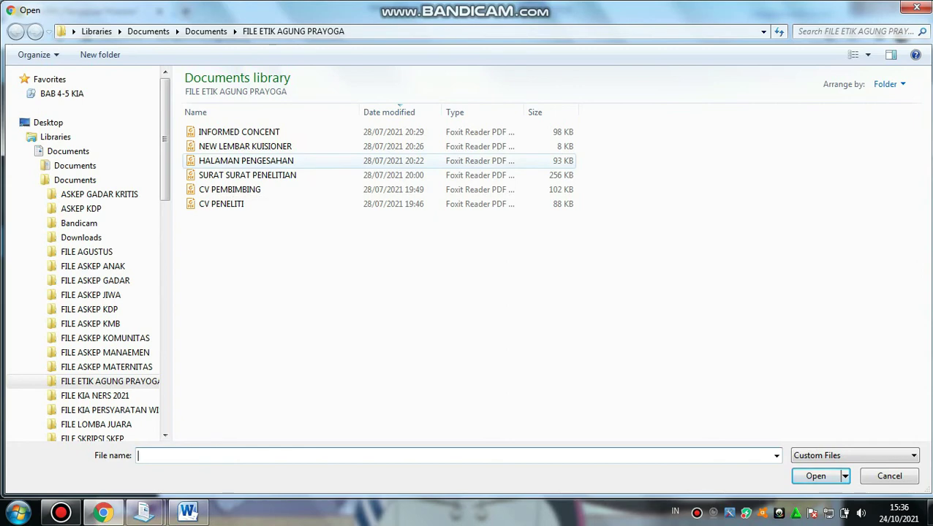
{"action": "left_click", "coordinate": [246, 160]}
{"action": "key", "text": "Return"}
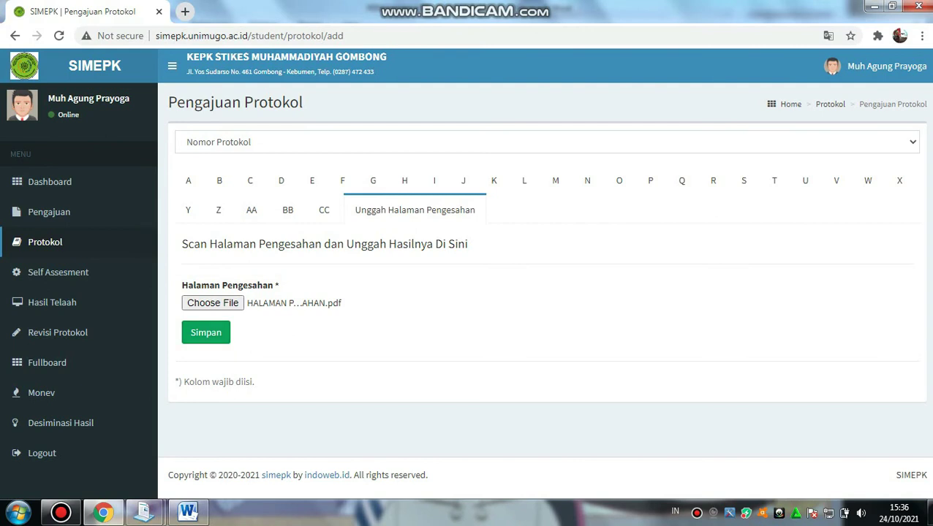
{"action": "left_click", "coordinate": [49, 212]}
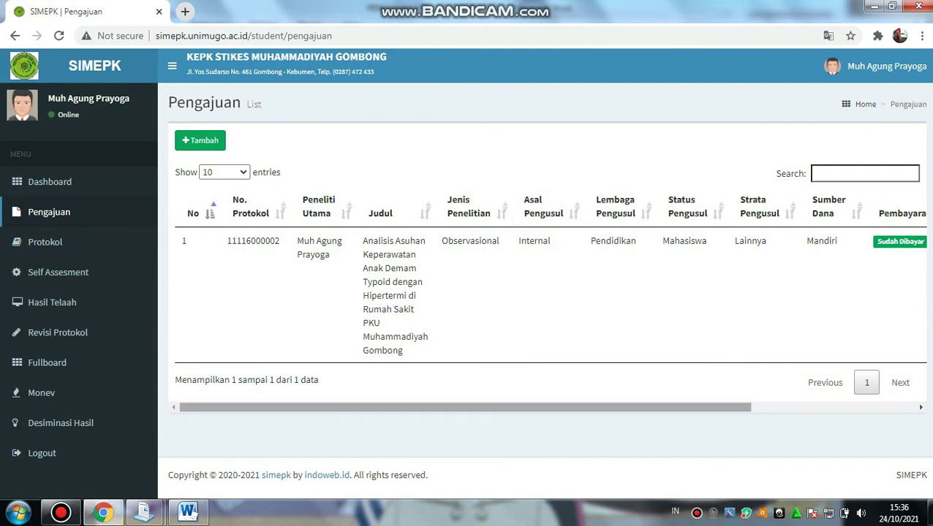
Scroll the Pengajuan table sideways, then go back to the Protokol list.
{"action": "scroll", "coordinate": [544, 286], "scroll_direction": "right", "scroll_amount": 2}
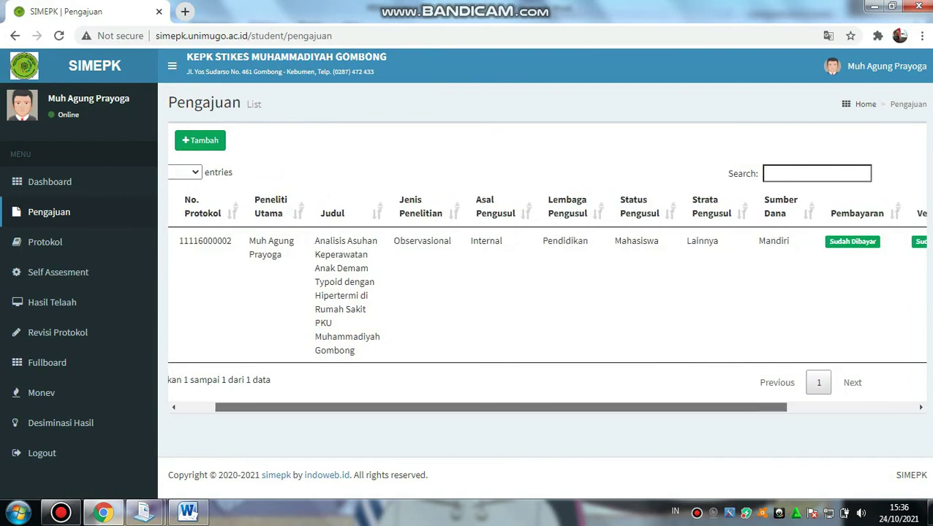
{"action": "scroll", "coordinate": [544, 287], "scroll_direction": "right", "scroll_amount": 6}
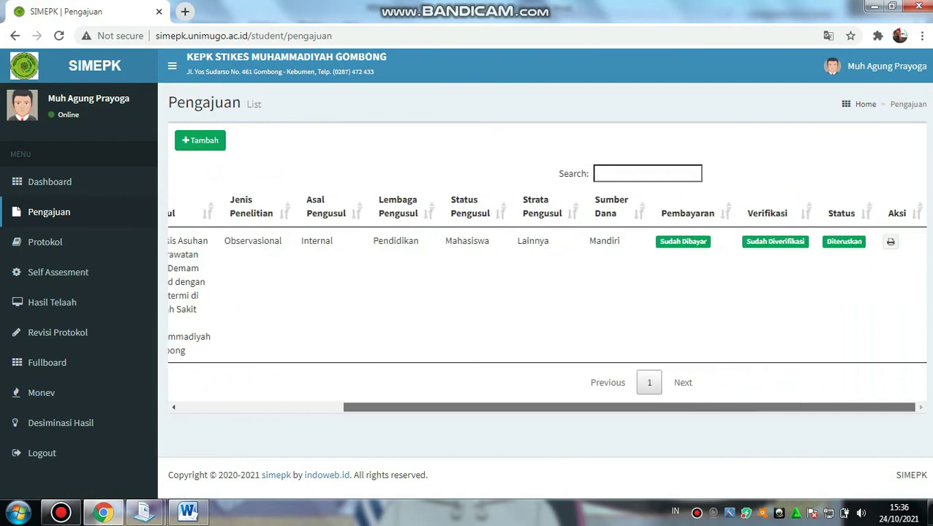
{"action": "scroll", "coordinate": [543, 287], "scroll_direction": "left", "scroll_amount": 8}
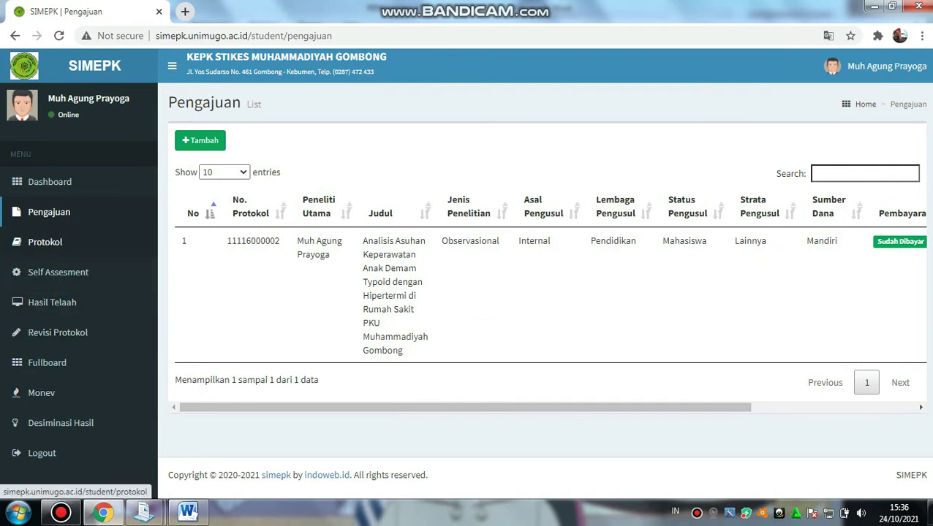
{"action": "left_click", "coordinate": [44, 242]}
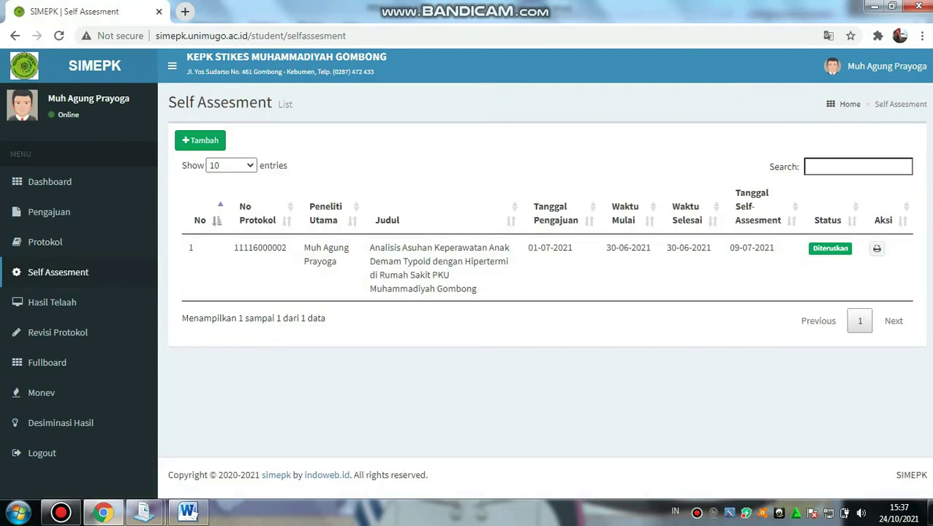
Start a new self-assessment and answer Ya for the Nilai Sosial/Klinis standard and items 1.1–1.5.
{"action": "left_click", "coordinate": [199, 139]}
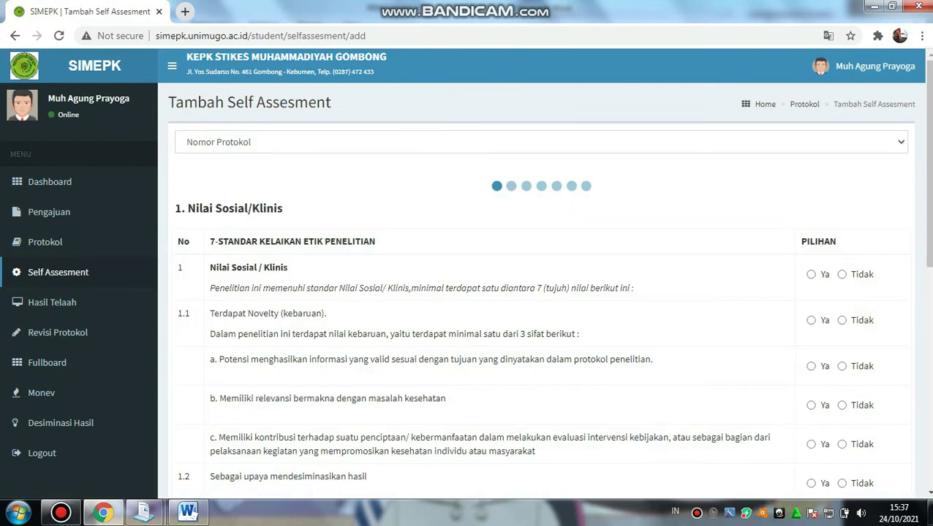
{"action": "scroll", "coordinate": [541, 292], "scroll_direction": "down", "scroll_amount": 1}
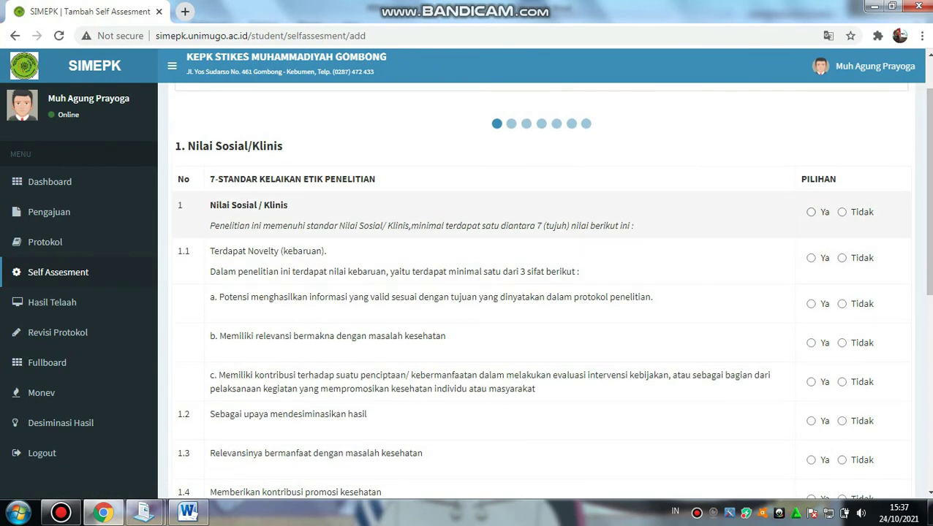
{"action": "left_click", "coordinate": [811, 212]}
{"action": "left_click", "coordinate": [811, 258]}
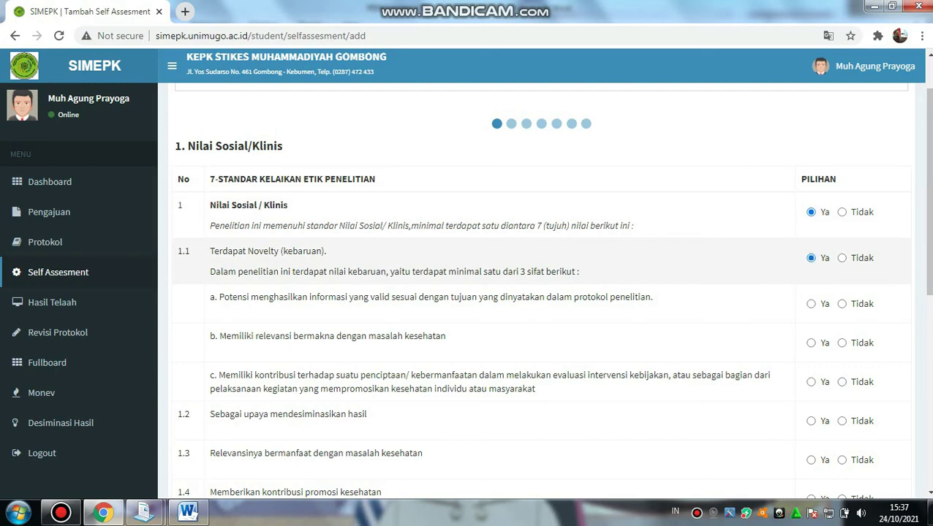
{"action": "left_click", "coordinate": [811, 304]}
{"action": "left_click", "coordinate": [811, 343]}
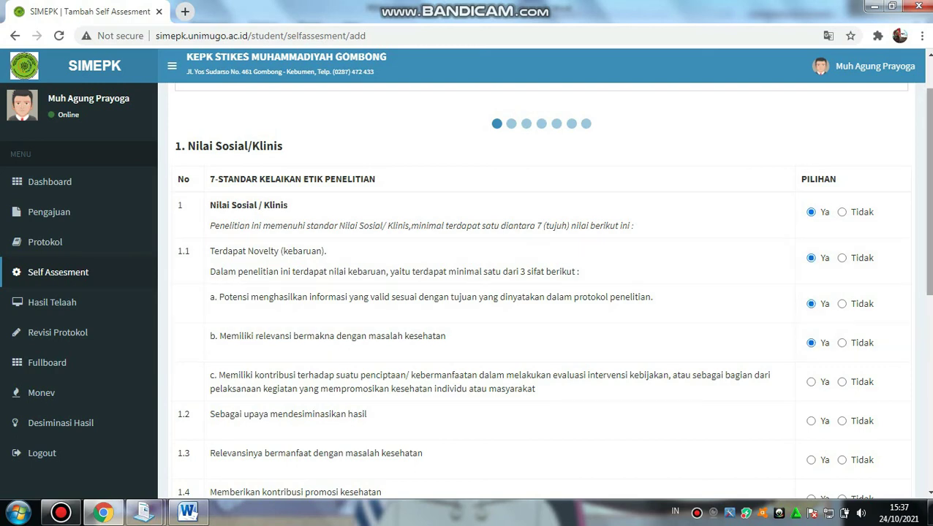
{"action": "scroll", "coordinate": [804, 307], "scroll_direction": "down", "scroll_amount": 2}
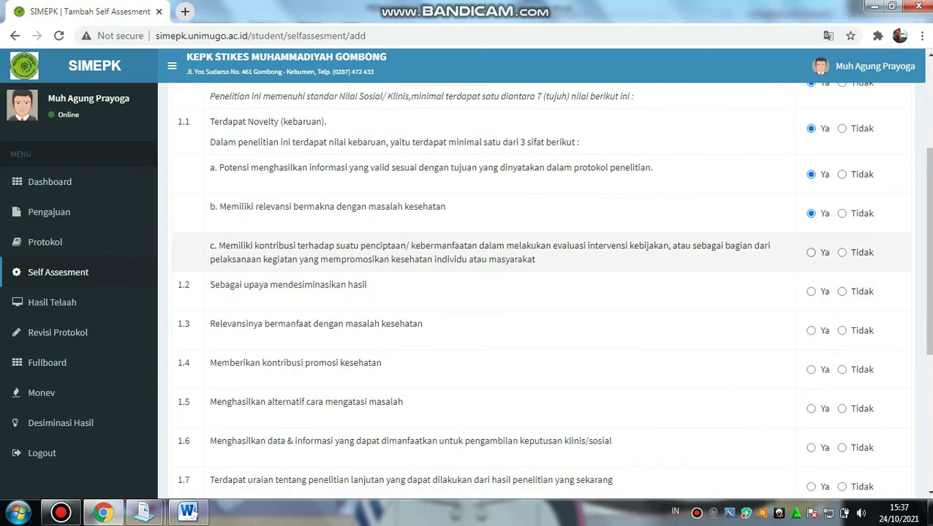
{"action": "left_click", "coordinate": [810, 252]}
{"action": "left_click", "coordinate": [811, 291]}
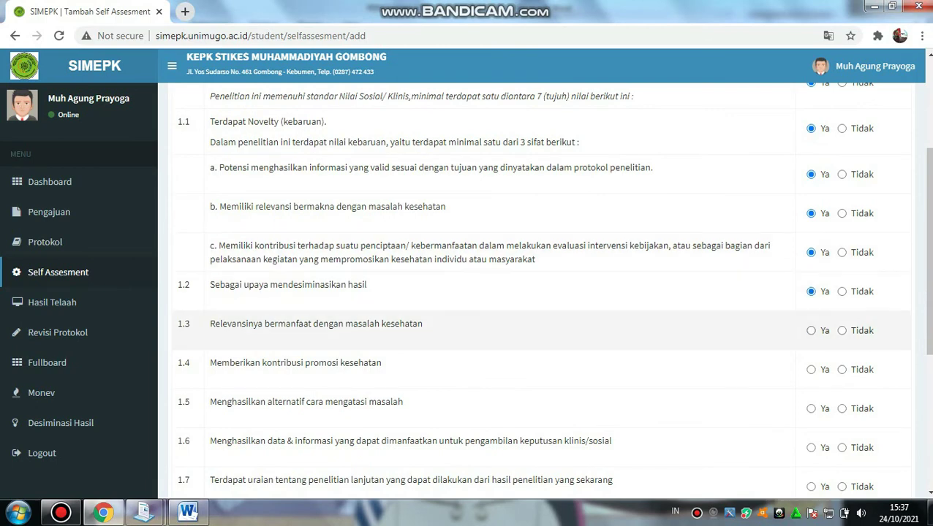
{"action": "left_click", "coordinate": [811, 330]}
{"action": "left_click", "coordinate": [811, 369]}
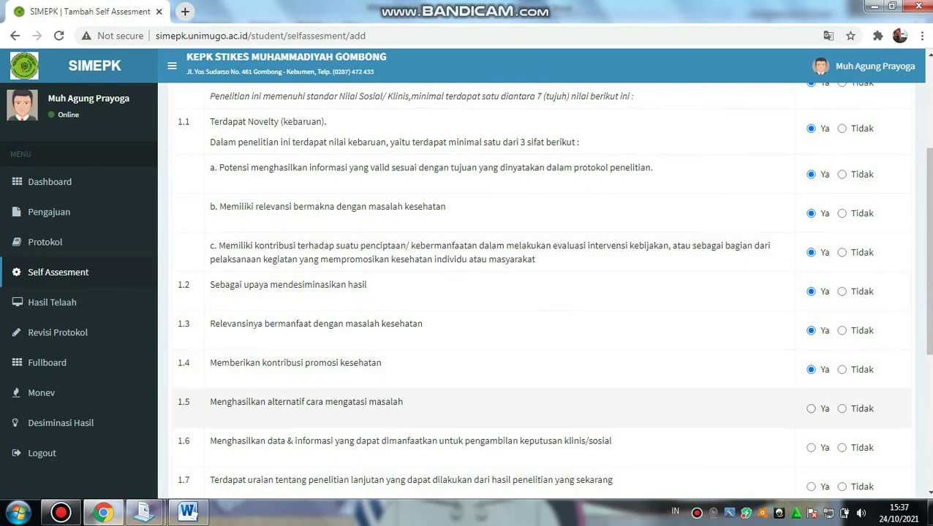
{"action": "left_click", "coordinate": [811, 409]}
Answer Ya for items 1.6 and 1.7, enter justification SELESAI, and continue to section 2.
{"action": "scroll", "coordinate": [804, 315], "scroll_direction": "down", "scroll_amount": 2}
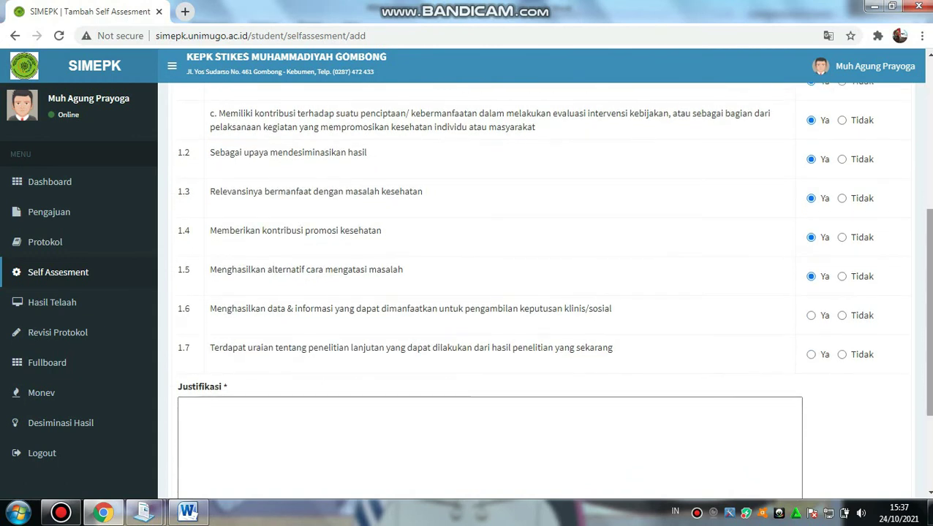
{"action": "left_click", "coordinate": [811, 315]}
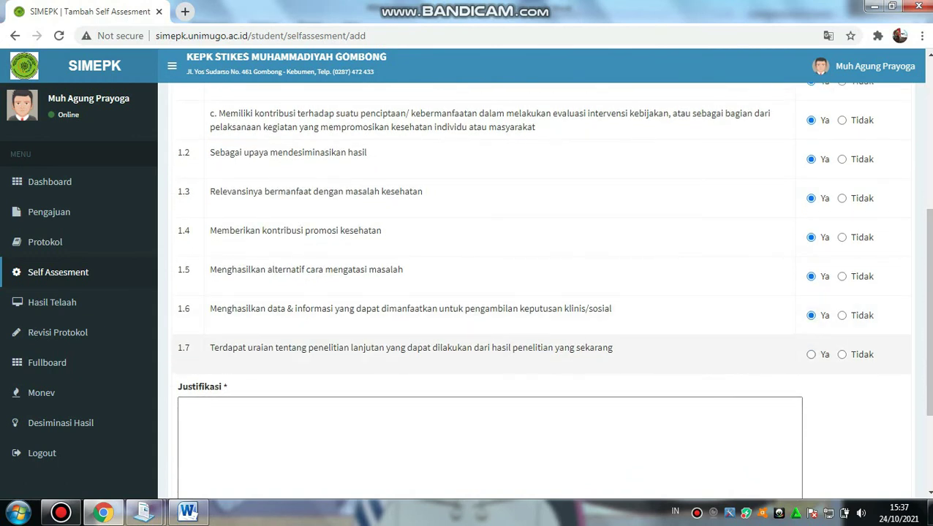
{"action": "left_click", "coordinate": [811, 355]}
{"action": "left_click", "coordinate": [180, 407]}
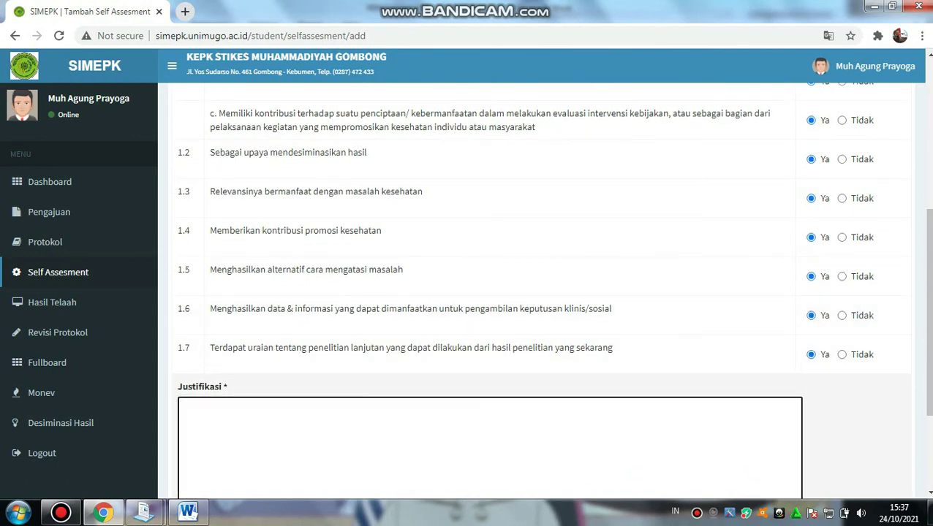
{"action": "type", "text": "SELESAI"}
{"action": "scroll", "coordinate": [544, 291], "scroll_direction": "down", "scroll_amount": 3}
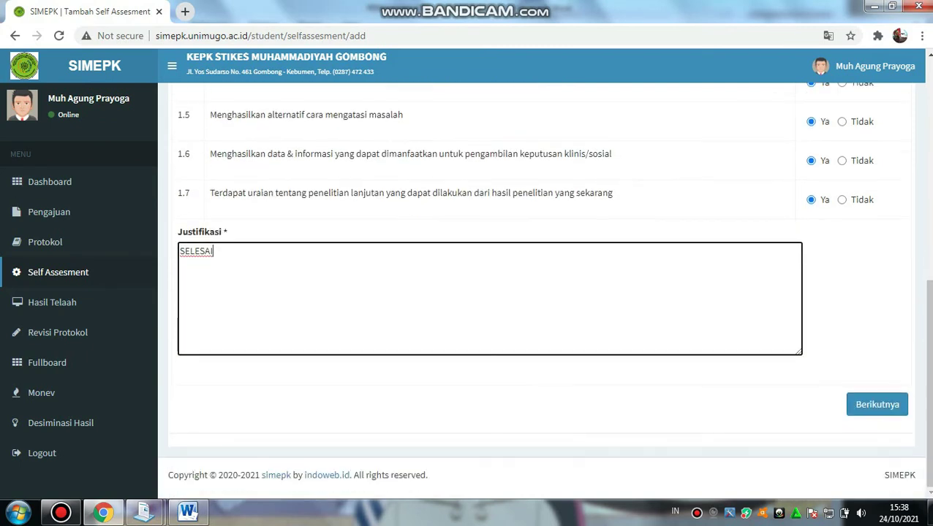
{"action": "left_click", "coordinate": [877, 404]}
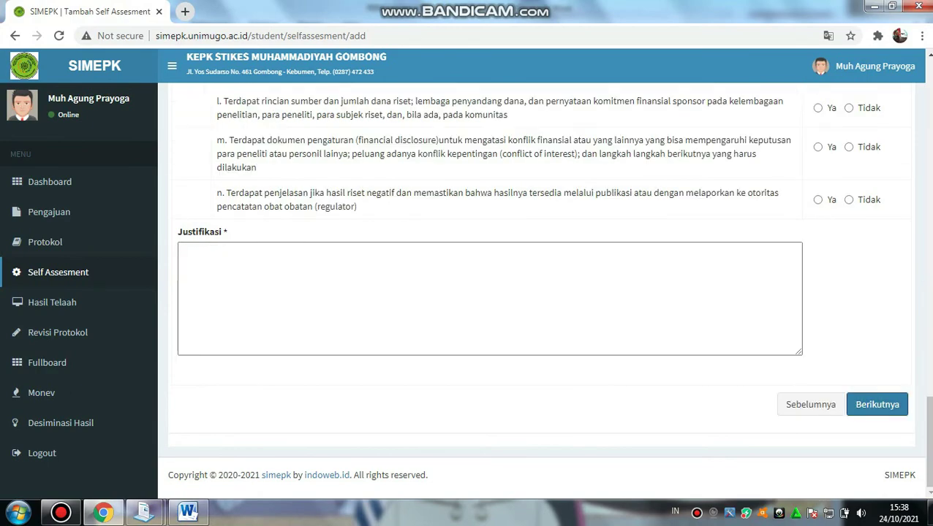
Check the available Nomor Protokol choices, then close the dropdown without changing it.
{"action": "scroll", "coordinate": [544, 292], "scroll_direction": "up", "scroll_amount": 15}
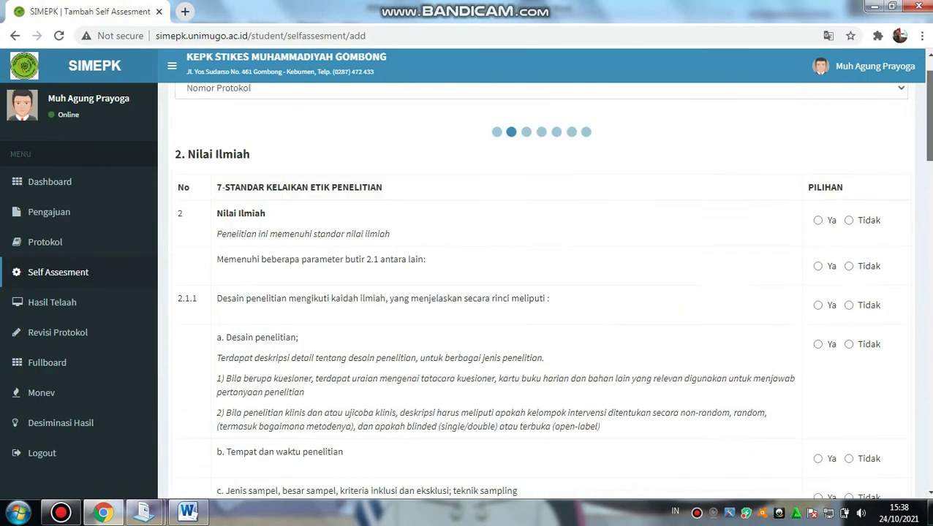
{"action": "scroll", "coordinate": [544, 292], "scroll_direction": "up", "scroll_amount": 1}
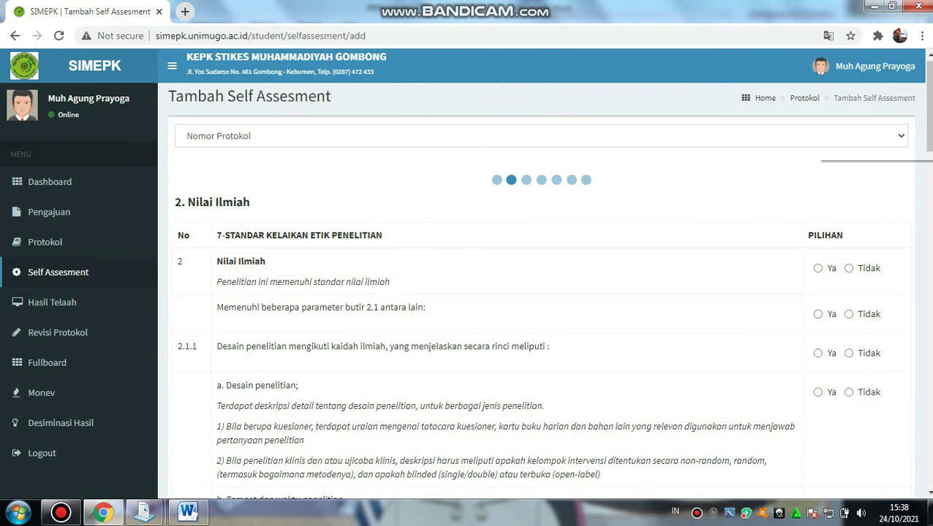
{"action": "left_click", "coordinate": [811, 136]}
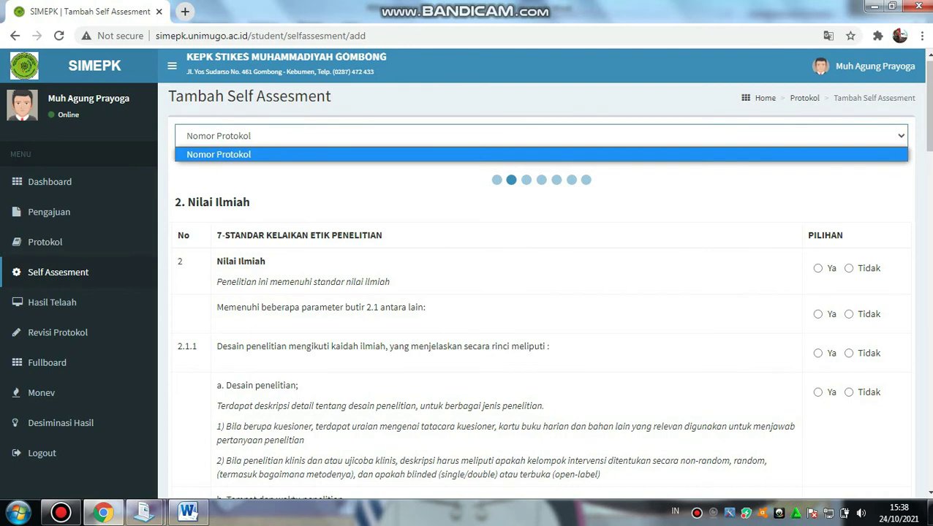
{"action": "key", "text": "Escape"}
{"action": "key", "text": "alt+Down"}
{"action": "key", "text": "Escape"}
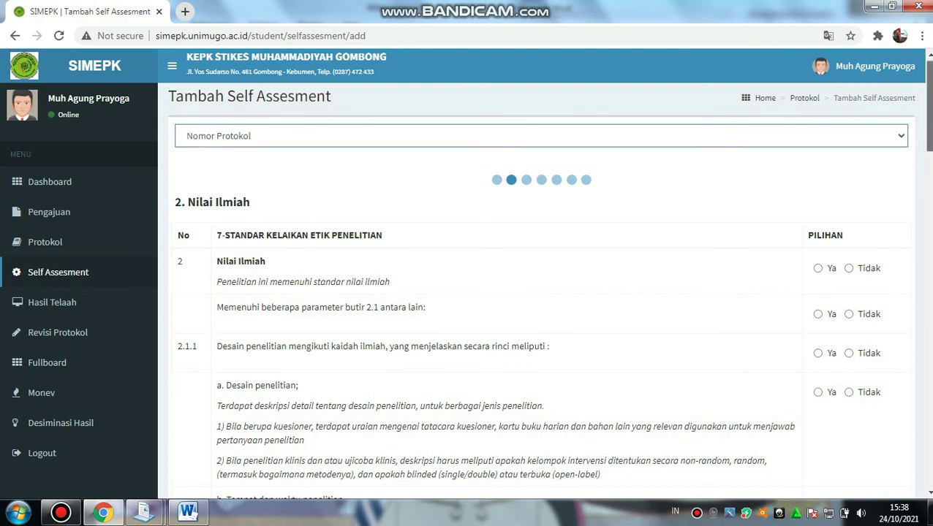
Advance the self-assessment form to section 5, Bujukan/Eksploitasi/Inducement.
{"action": "scroll", "coordinate": [541, 292], "scroll_direction": "down", "scroll_amount": 15}
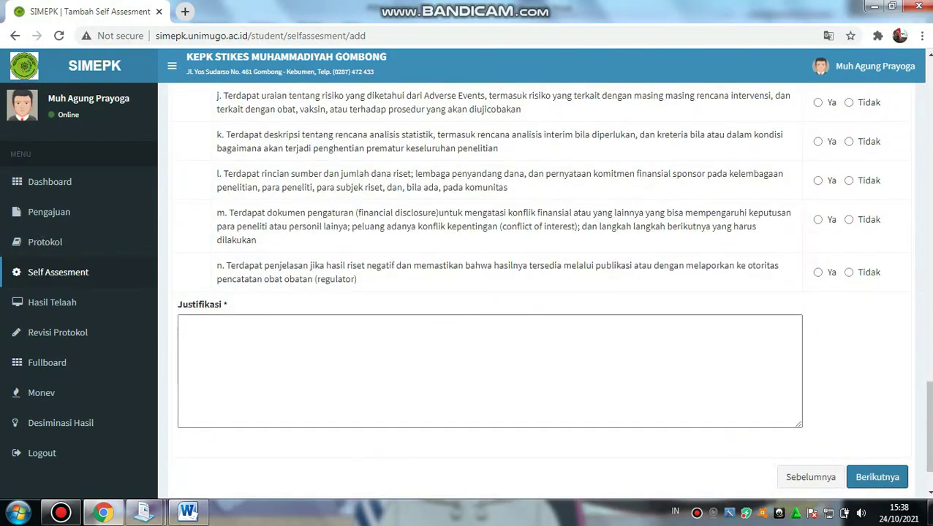
{"action": "key", "text": "Return"}
{"action": "key", "text": "Return"}
{"action": "key", "text": "Return"}
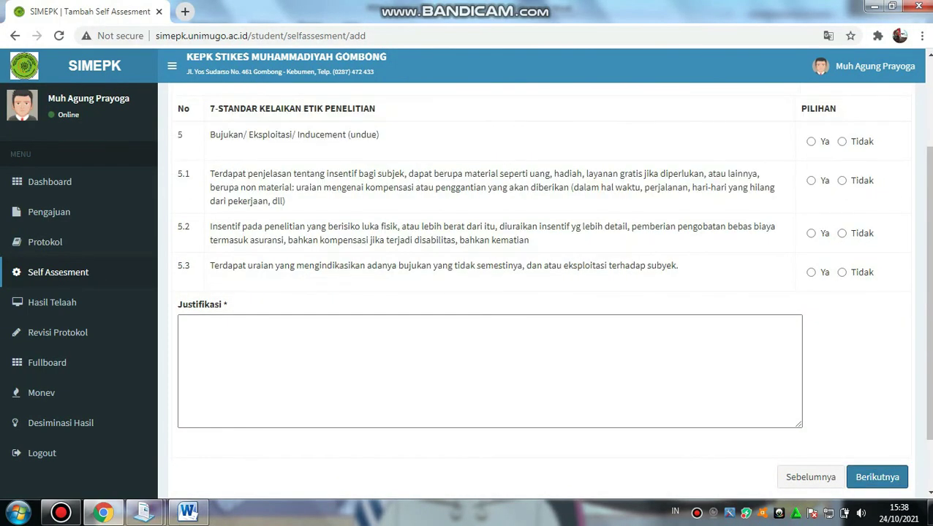
{"action": "key", "text": "Return"}
{"action": "key", "text": "Return"}
{"action": "key", "text": "Return"}
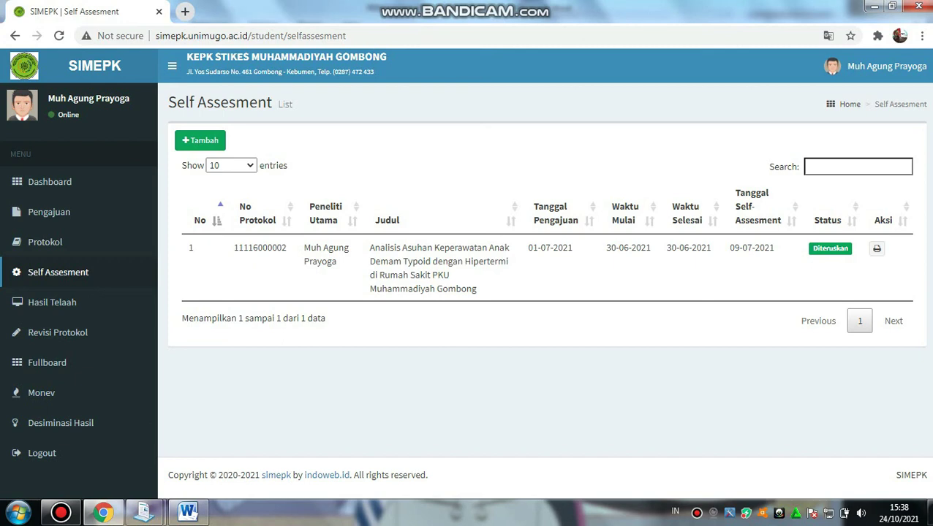
Go via Revisi Protokol to Hasil Telaah, showing the typhoid study marked Lolos on 25-07-2021.
{"action": "left_click", "coordinate": [57, 332]}
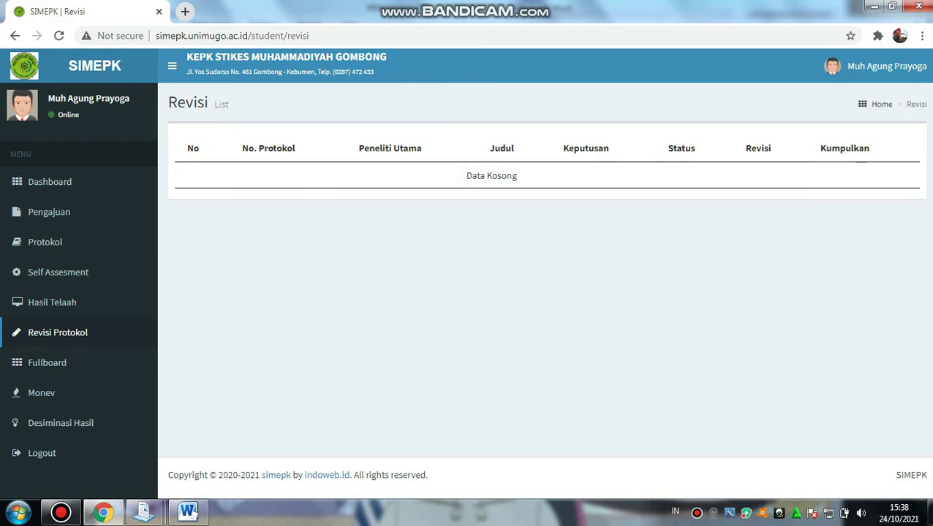
{"action": "left_click", "coordinate": [52, 302]}
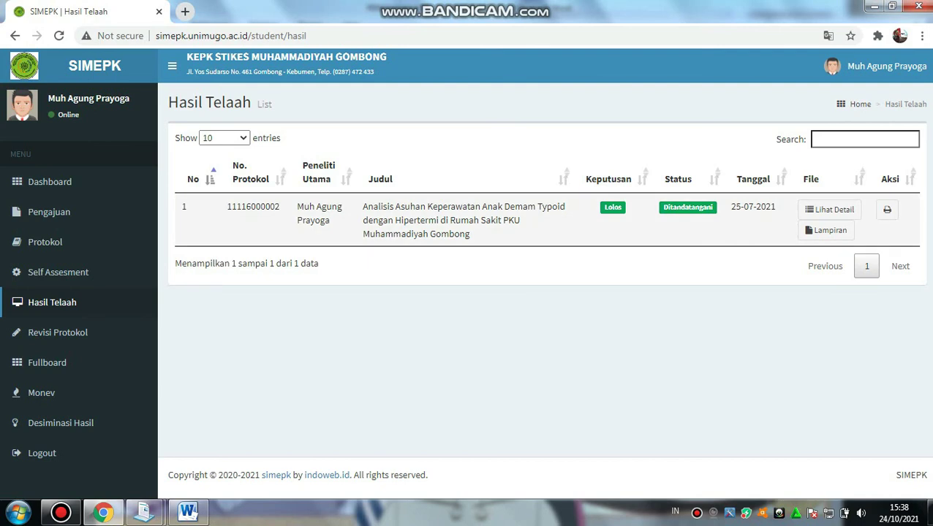
{"action": "left_click", "coordinate": [829, 210]}
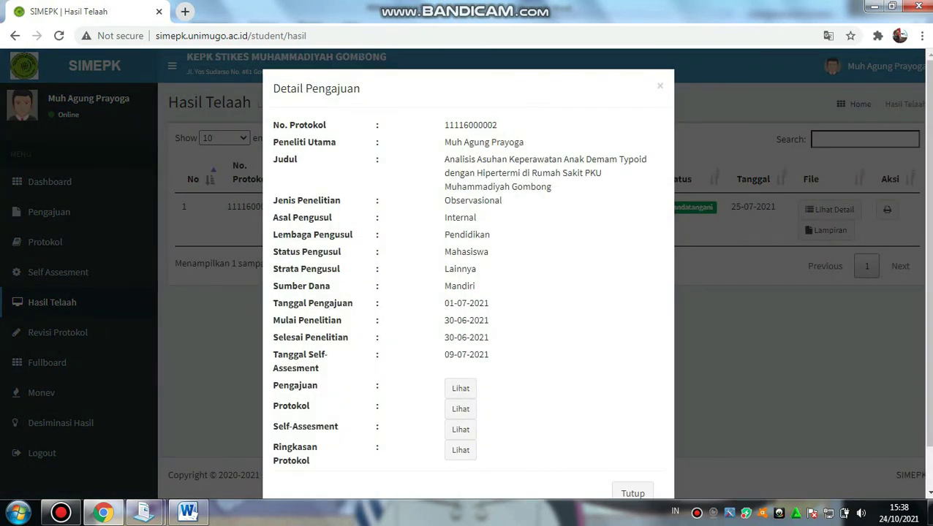
{"action": "scroll", "coordinate": [468, 278], "scroll_direction": "down", "scroll_amount": 1}
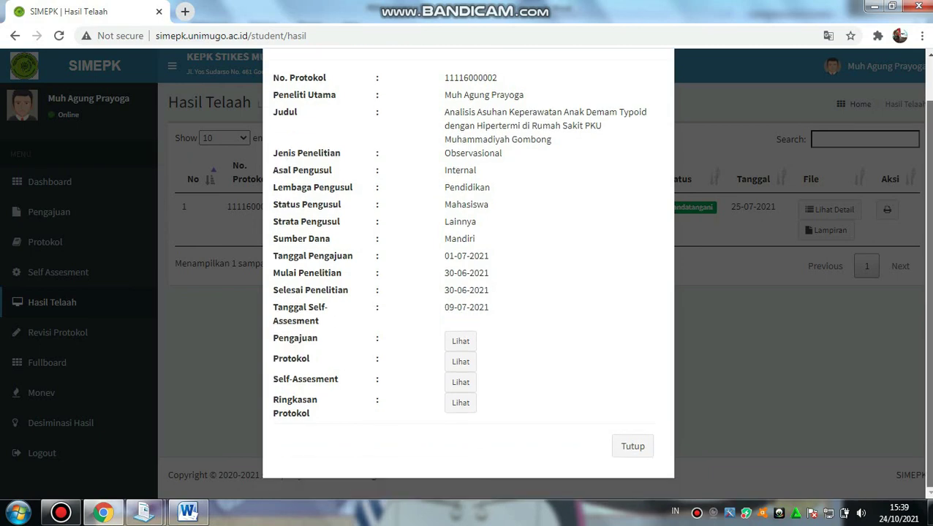
{"action": "scroll", "coordinate": [468, 278], "scroll_direction": "up", "scroll_amount": 1}
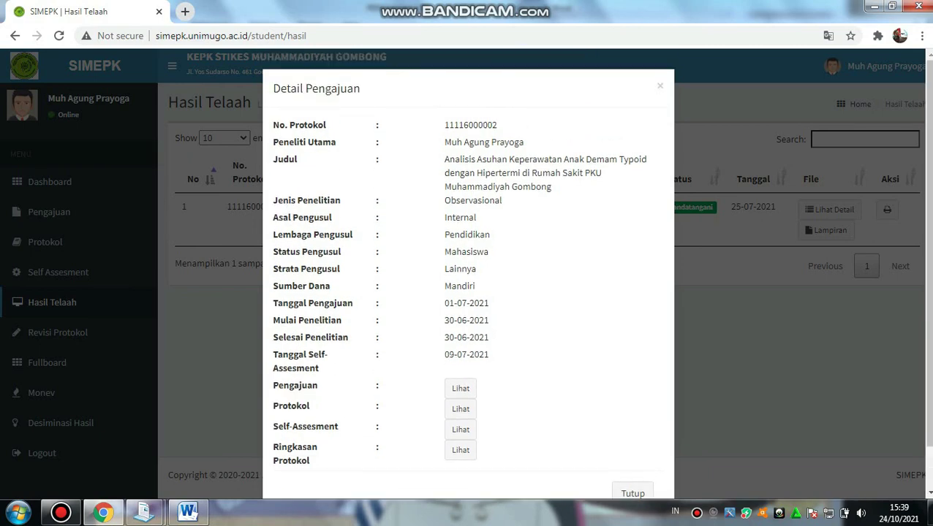
{"action": "left_click", "coordinate": [659, 86]}
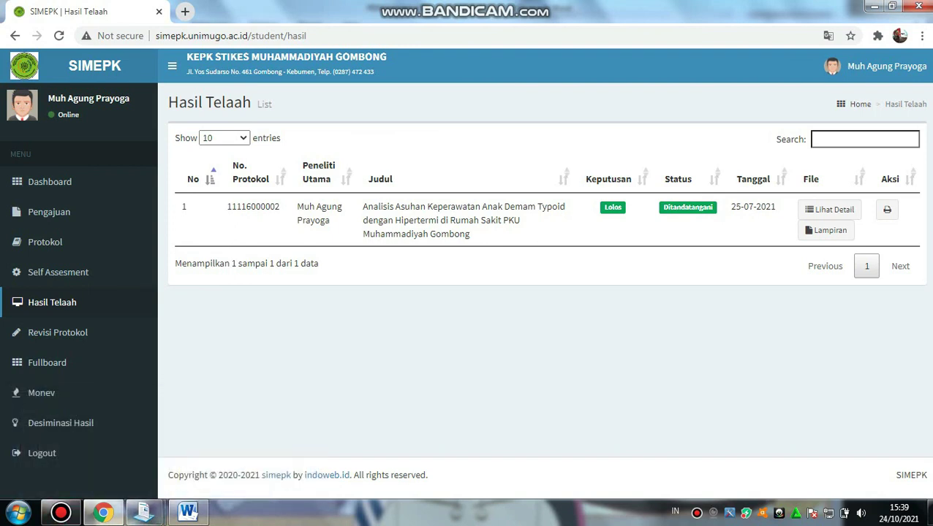
{"action": "mouse_move", "coordinate": [146, 513]}
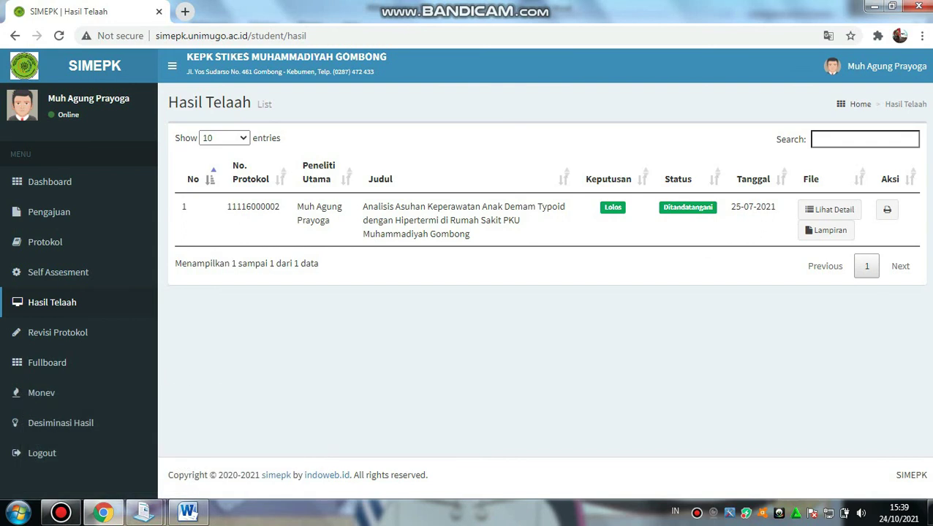